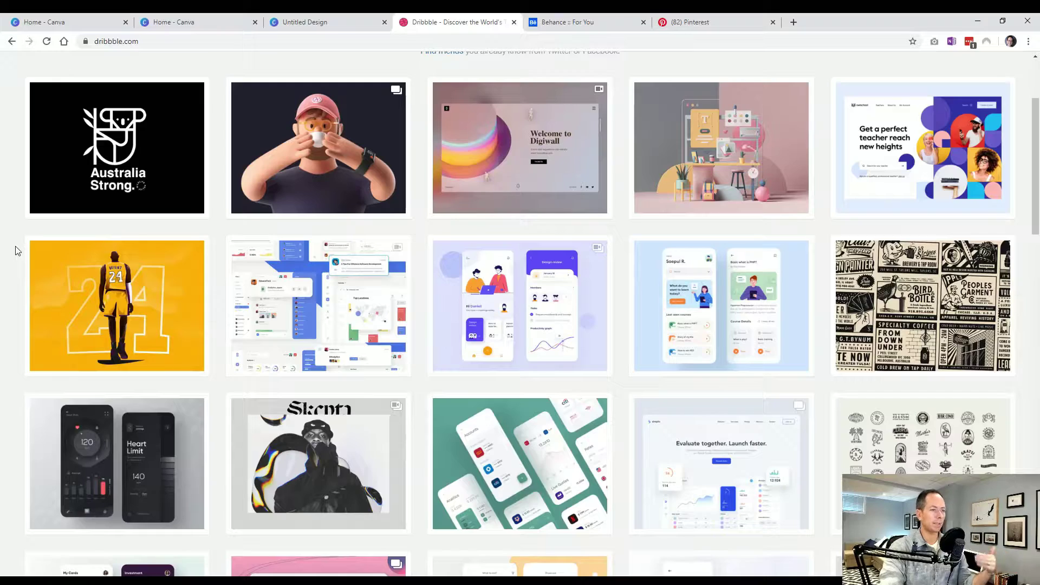
{"action": "scroll", "coordinate": [16, 250], "scroll_direction": "down", "scroll_amount": 4}
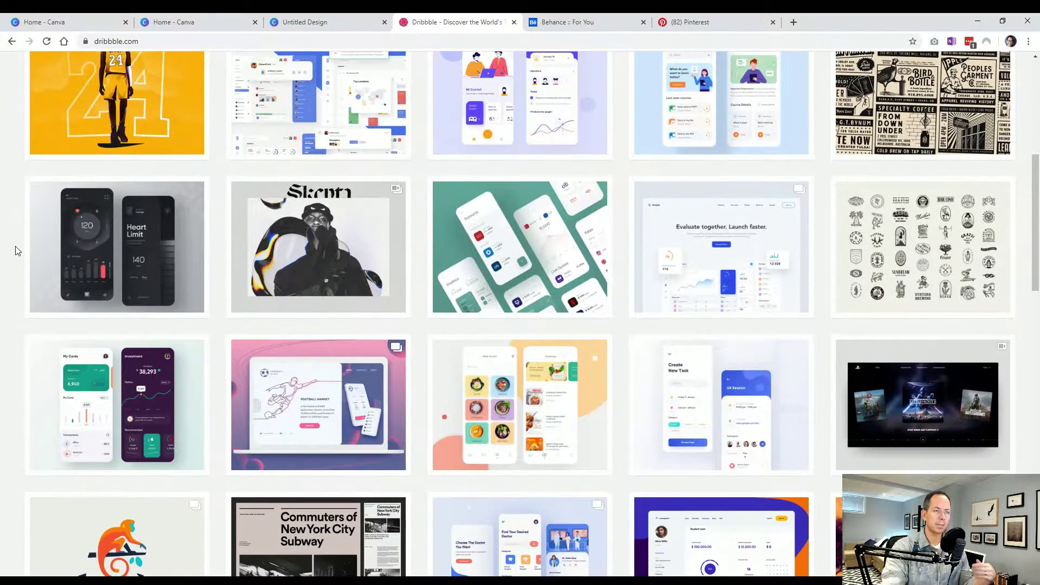
{"action": "scroll", "coordinate": [16, 250], "scroll_direction": "down", "scroll_amount": 4}
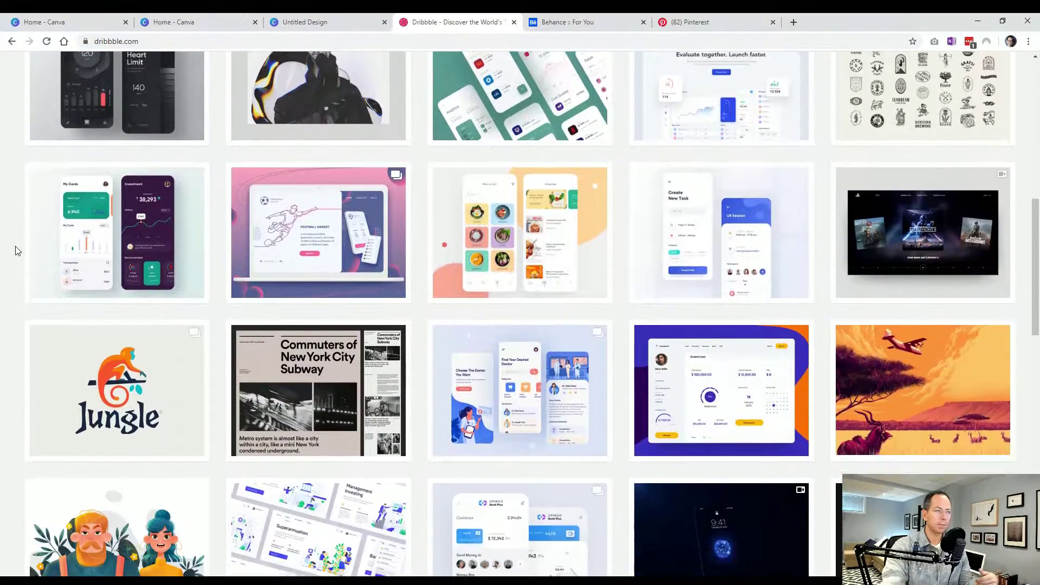
{"action": "scroll", "coordinate": [15, 250], "scroll_direction": "down", "scroll_amount": 3}
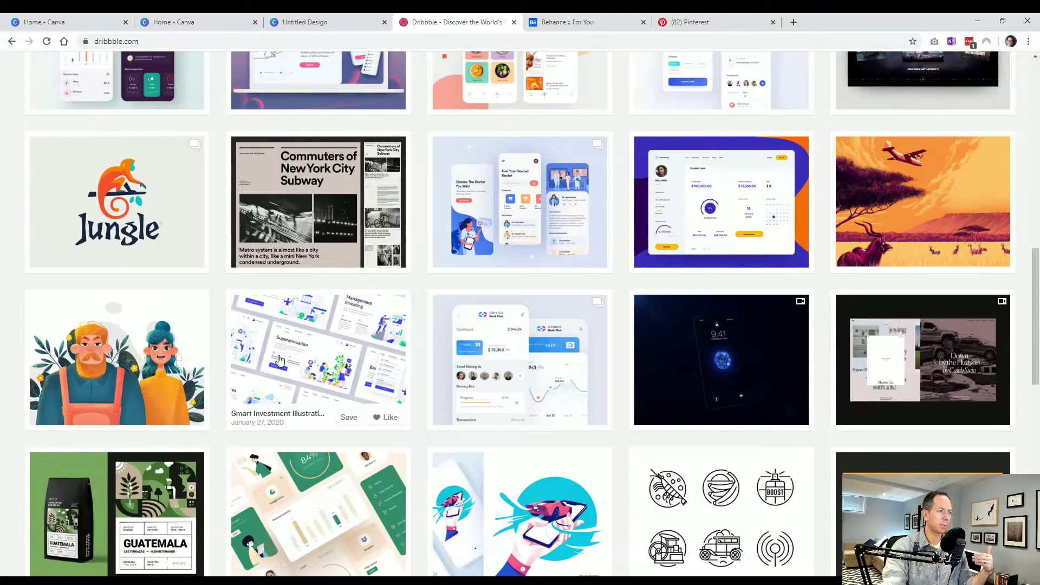
{"action": "left_click", "coordinate": [238, 404]}
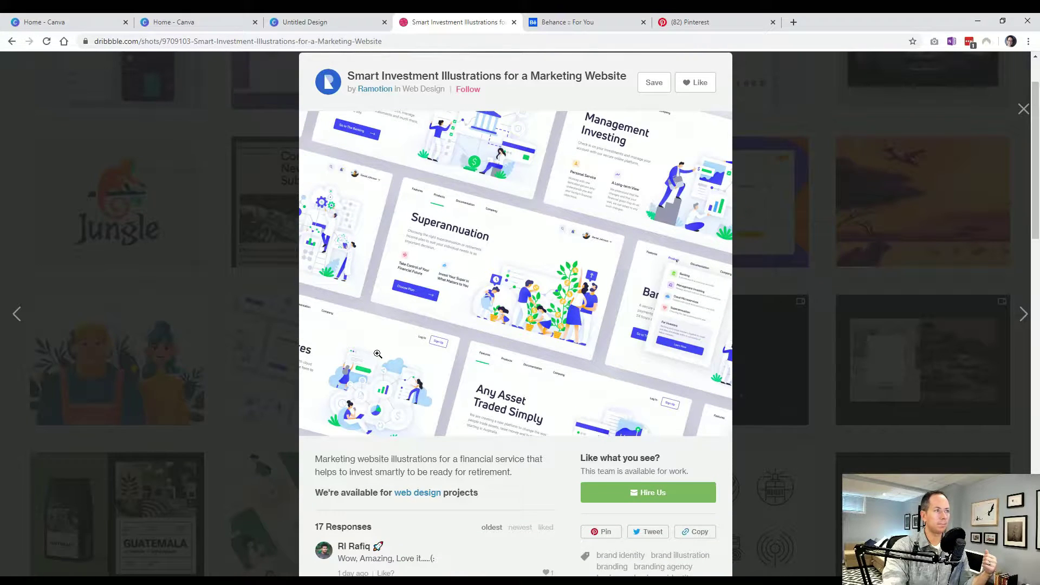
{"action": "left_click", "coordinate": [189, 369]}
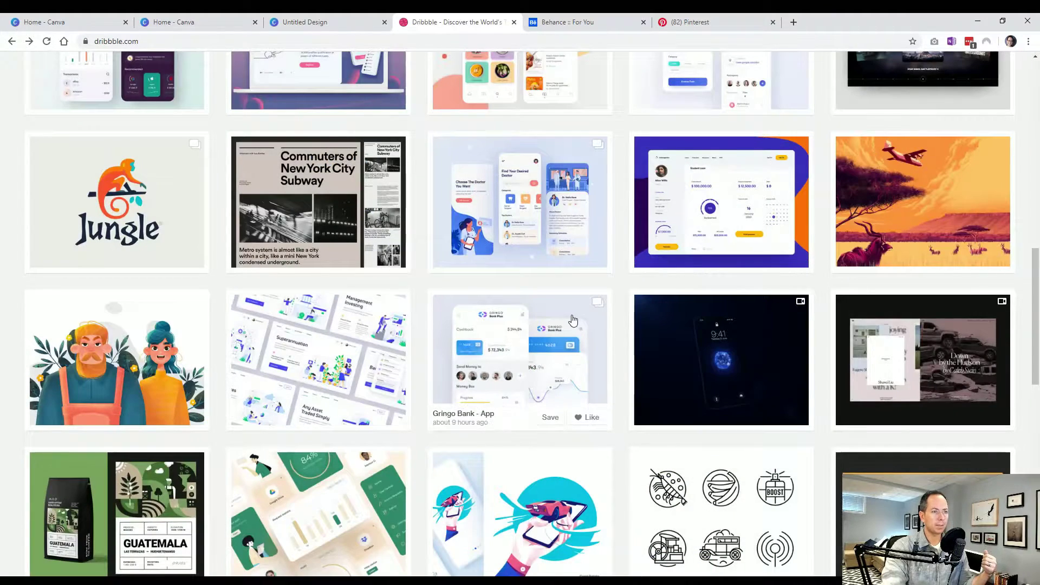
{"action": "scroll", "coordinate": [587, 327], "scroll_direction": "down", "scroll_amount": 2}
{"action": "scroll", "coordinate": [587, 326], "scroll_direction": "down", "scroll_amount": 1}
{"action": "scroll", "coordinate": [618, 325], "scroll_direction": "down", "scroll_amount": 3}
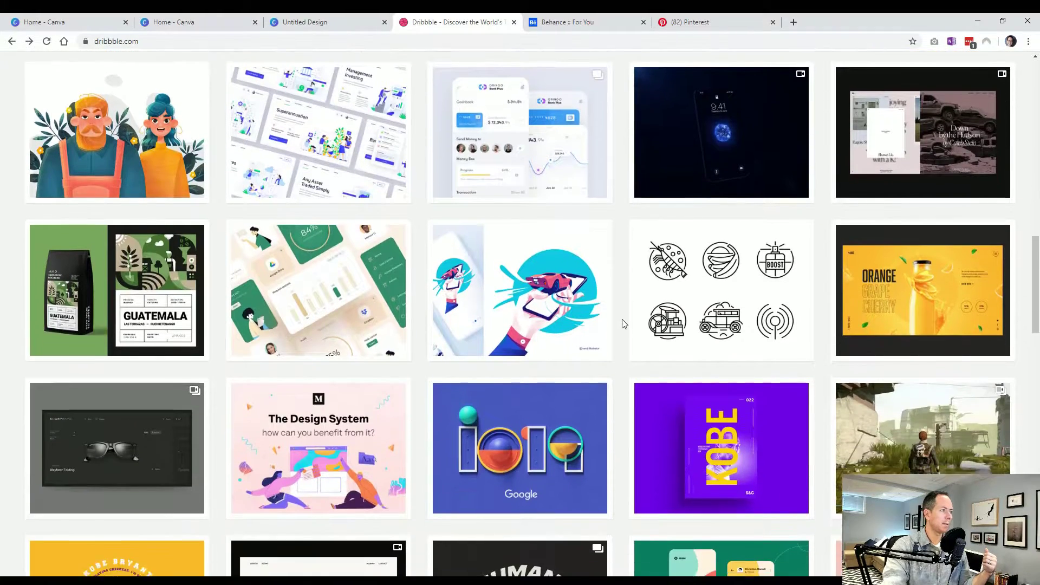
{"action": "scroll", "coordinate": [622, 324], "scroll_direction": "down", "scroll_amount": 1}
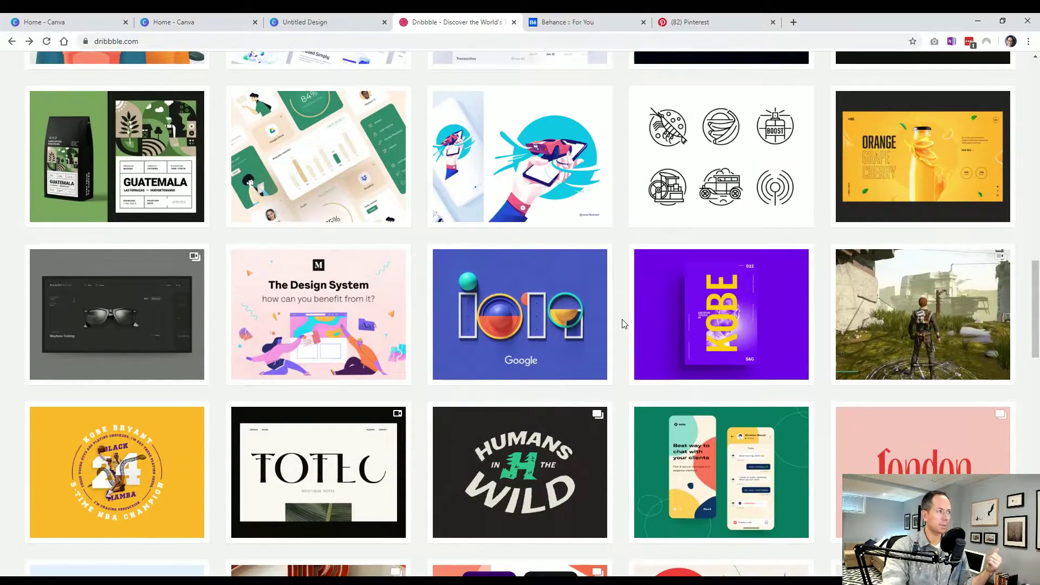
{"action": "scroll", "coordinate": [623, 324], "scroll_direction": "down", "scroll_amount": 1}
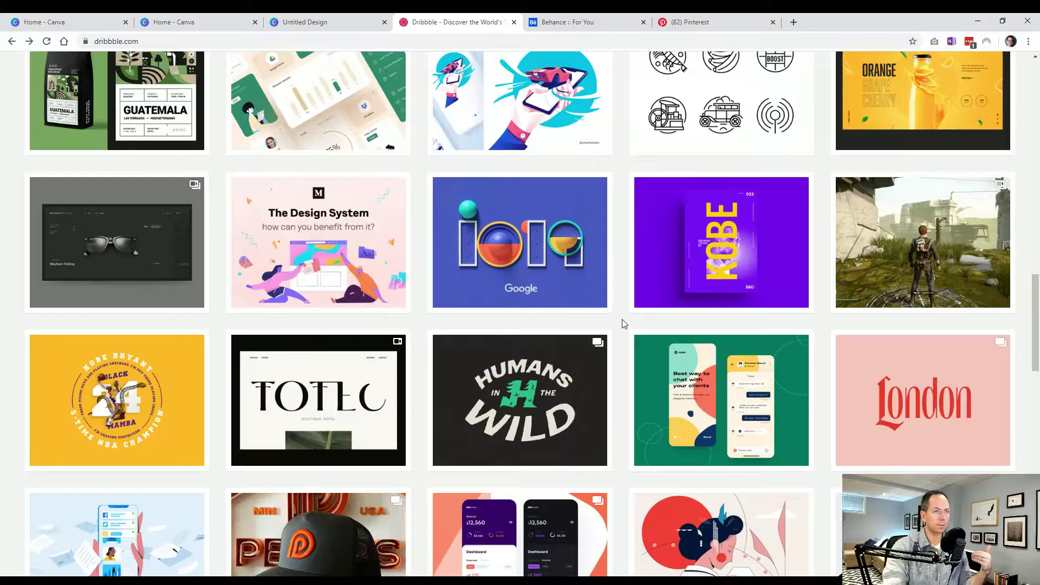
{"action": "scroll", "coordinate": [624, 324], "scroll_direction": "down", "scroll_amount": 2}
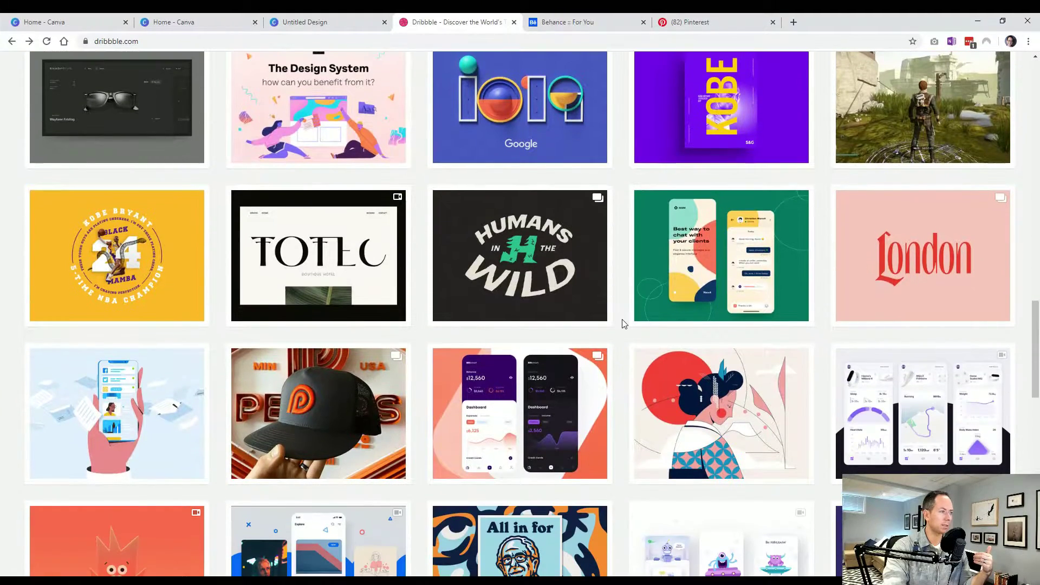
{"action": "key", "text": "F5"}
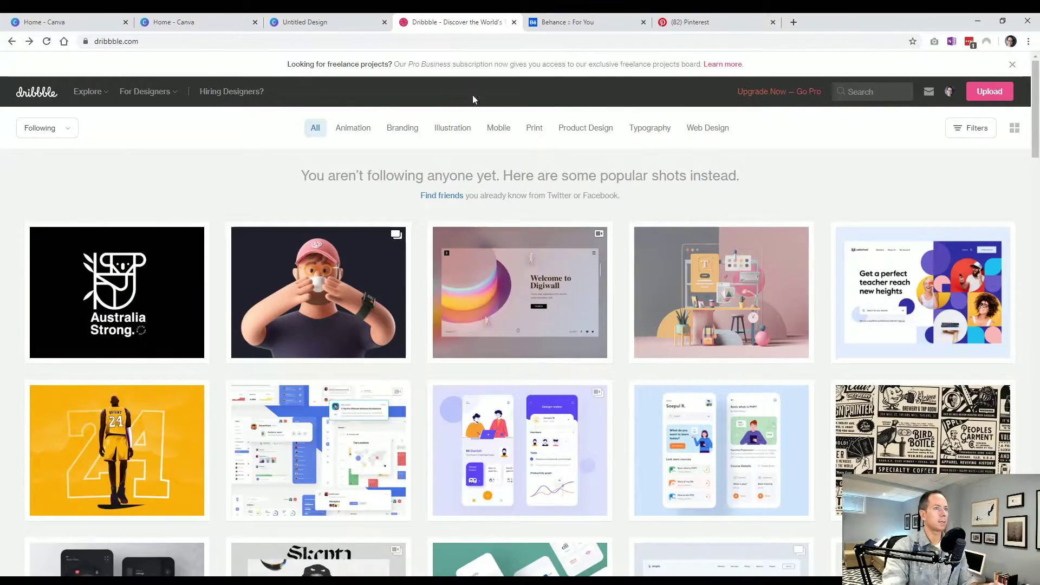
- Search Dribbble shots for 'flyer'
{"action": "left_click", "coordinate": [858, 90]}
{"action": "type", "text": "flyer"}
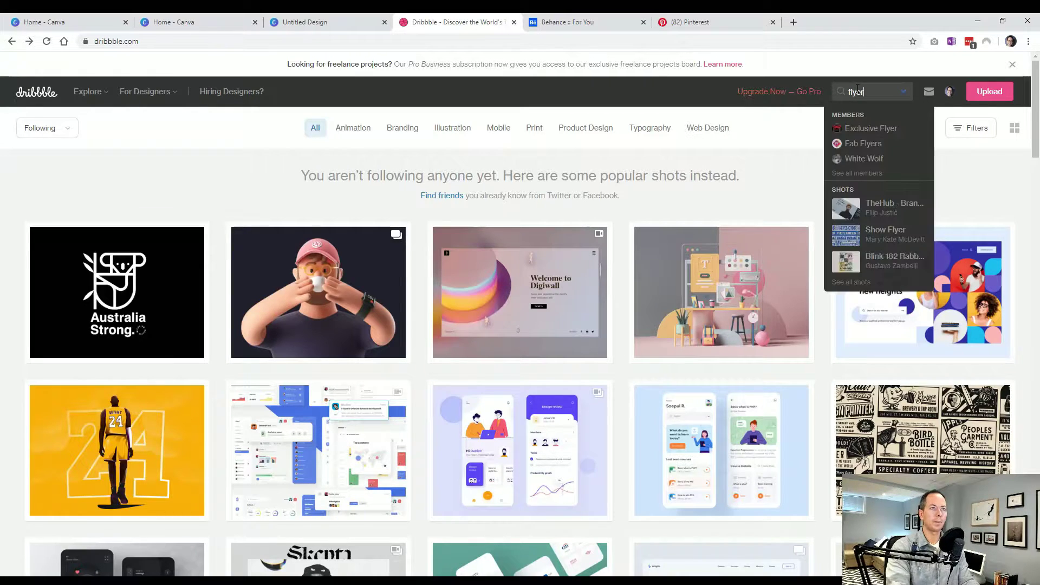
{"action": "key", "text": "Return"}
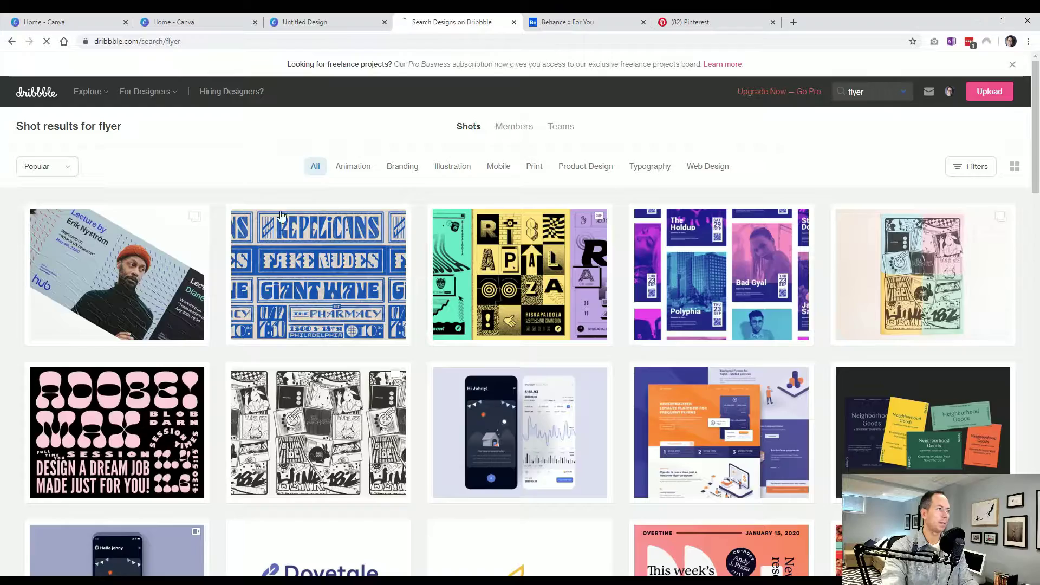
- Scroll through the grid of popular flyer and poster shots, then move over to Behance
{"action": "scroll", "coordinate": [8, 303], "scroll_direction": "down", "scroll_amount": 5}
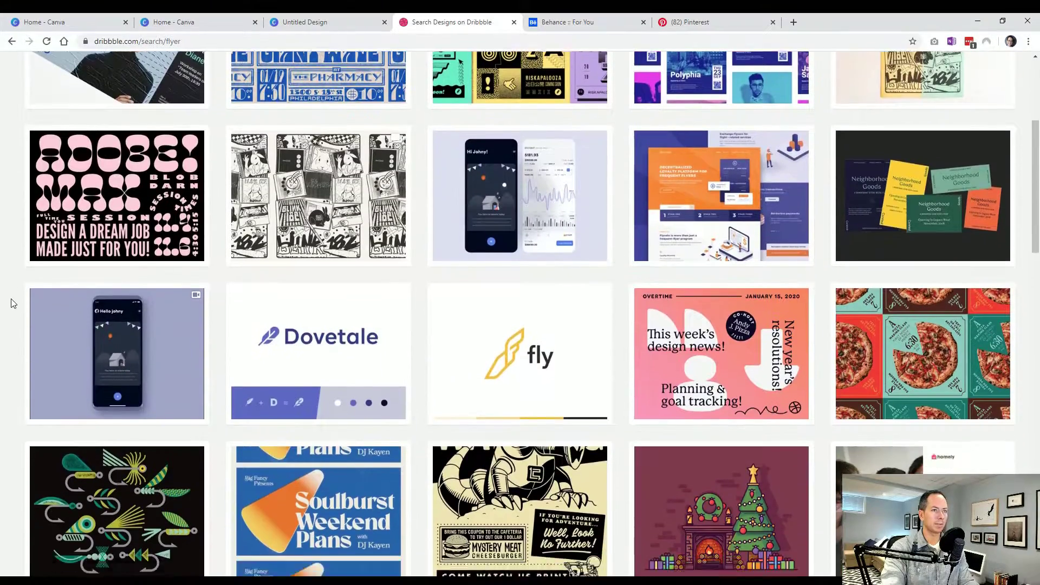
{"action": "scroll", "coordinate": [13, 304], "scroll_direction": "down", "scroll_amount": 6}
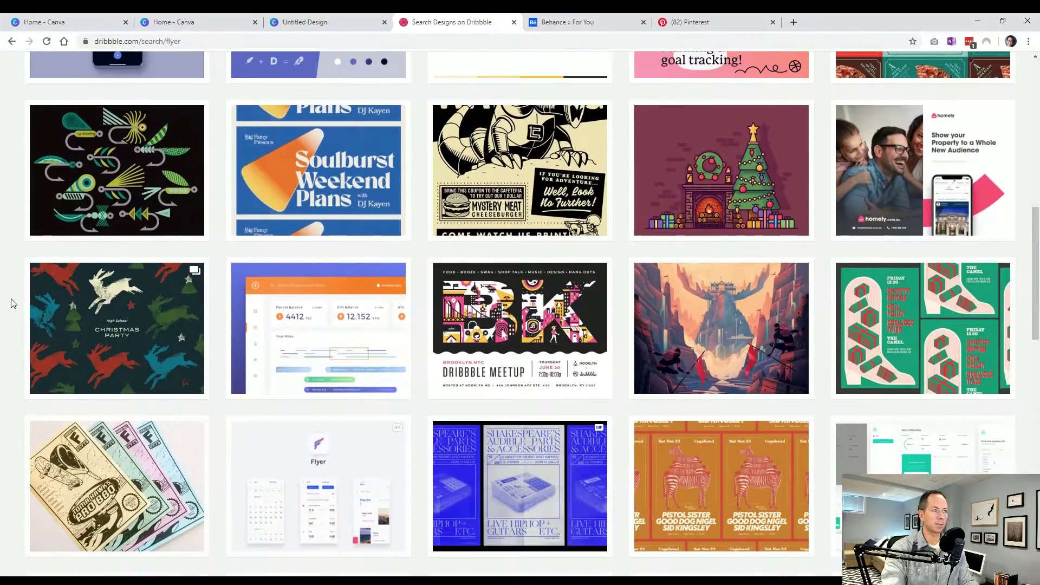
{"action": "scroll", "coordinate": [13, 303], "scroll_direction": "down", "scroll_amount": 5}
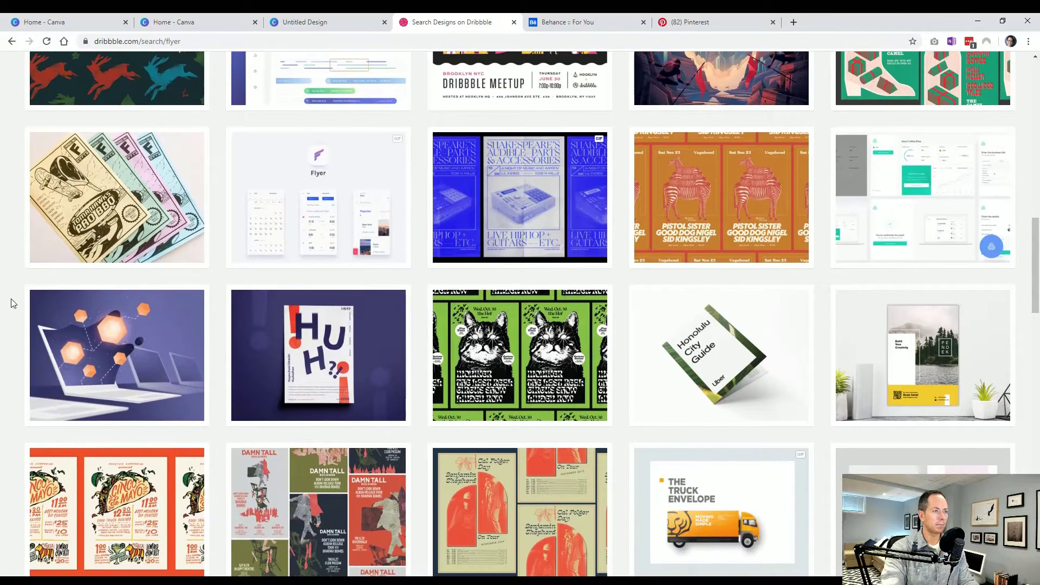
{"action": "scroll", "coordinate": [13, 303], "scroll_direction": "down", "scroll_amount": 4}
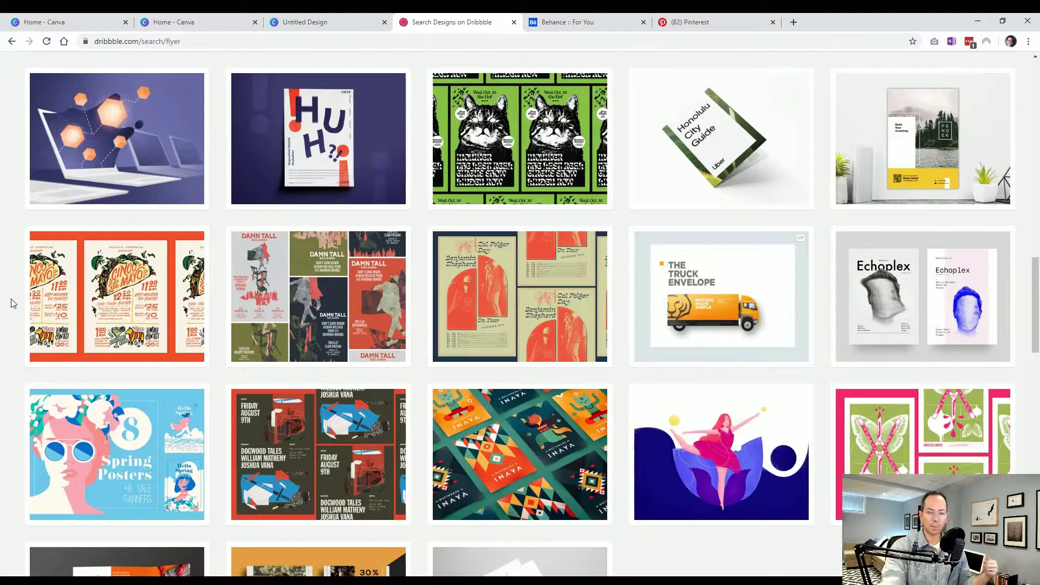
{"action": "mouse_move", "coordinate": [319, 289]}
{"action": "scroll", "coordinate": [319, 289], "scroll_direction": "up", "scroll_amount": 15}
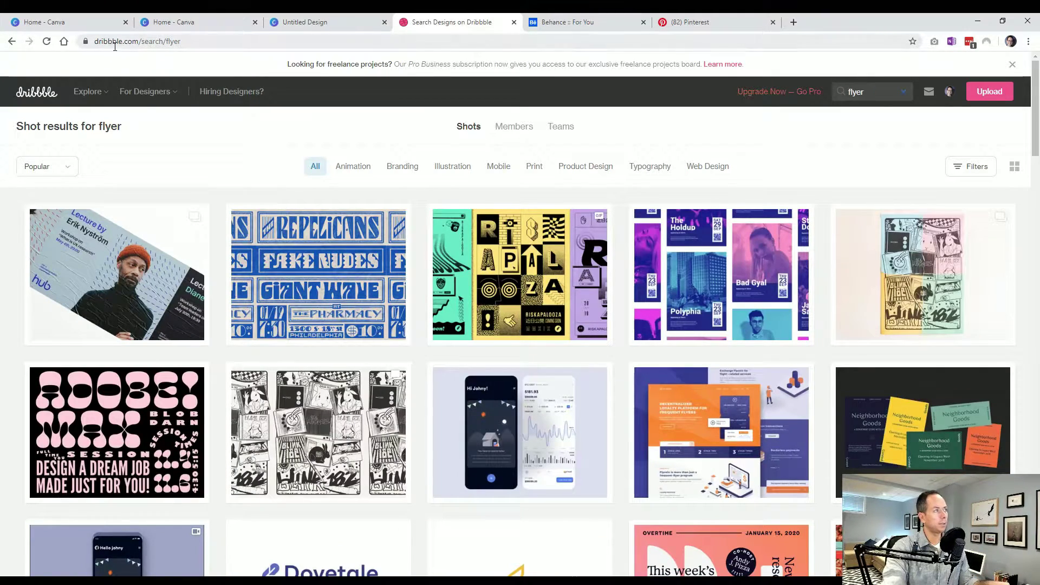
{"action": "mouse_move", "coordinate": [130, 93]}
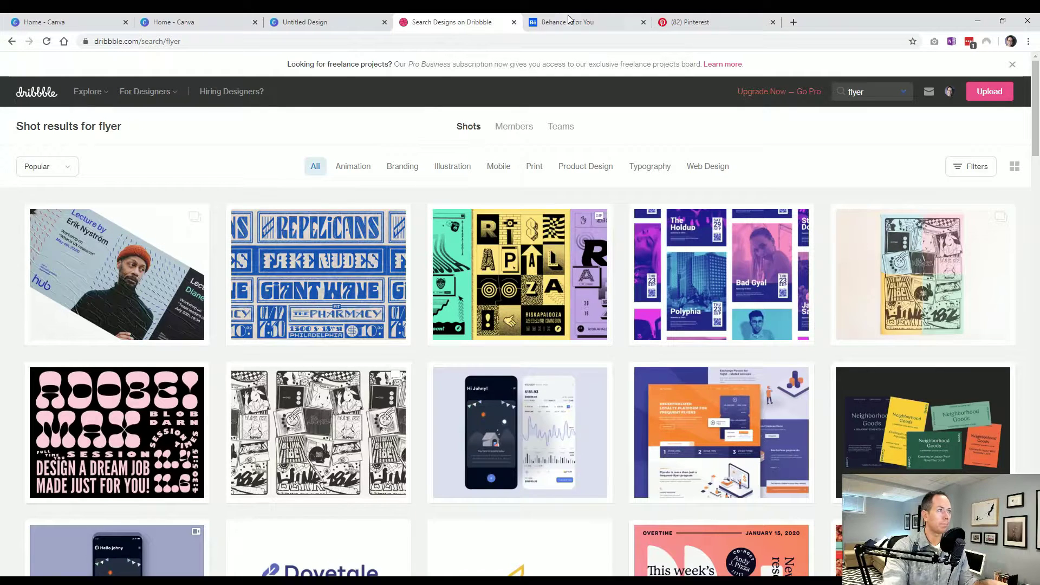
{"action": "left_click", "coordinate": [568, 22]}
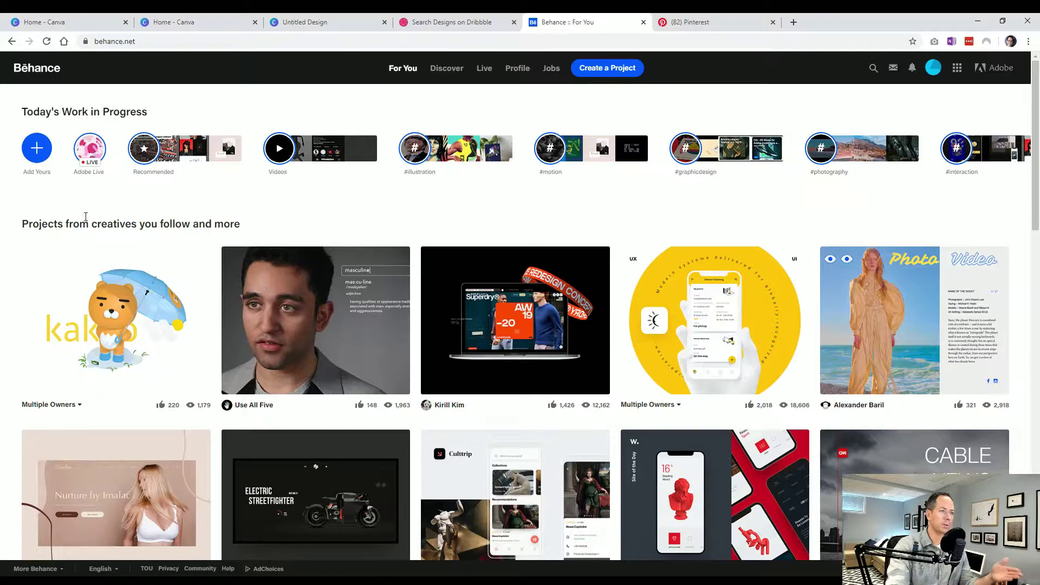
- Browse Behance's For You recommended projects, then bring up its search page
{"action": "scroll", "coordinate": [14, 302], "scroll_direction": "down", "scroll_amount": 1}
{"action": "scroll", "coordinate": [14, 302], "scroll_direction": "down", "scroll_amount": 3}
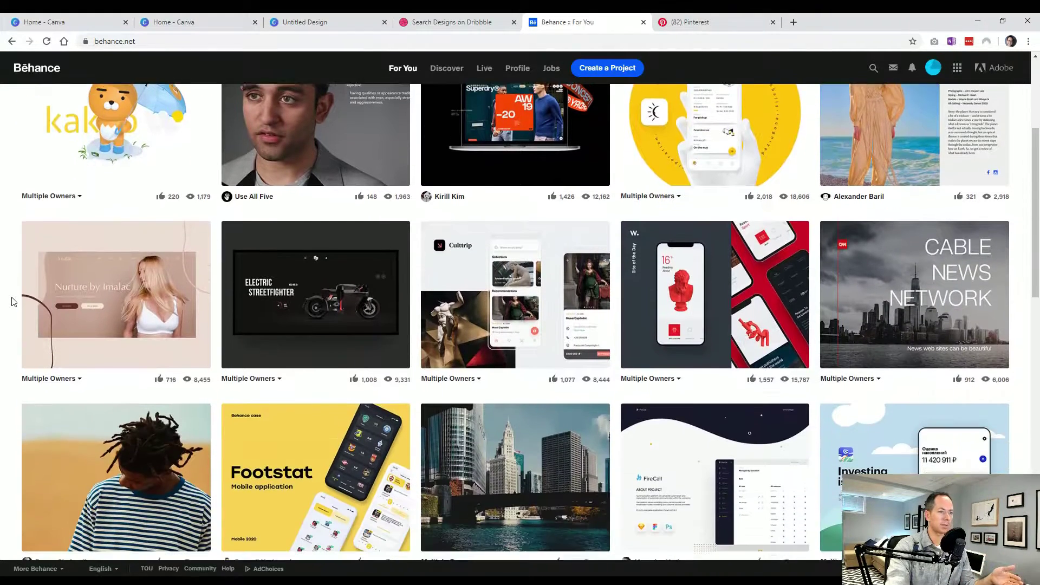
{"action": "scroll", "coordinate": [13, 305], "scroll_direction": "down", "scroll_amount": 2}
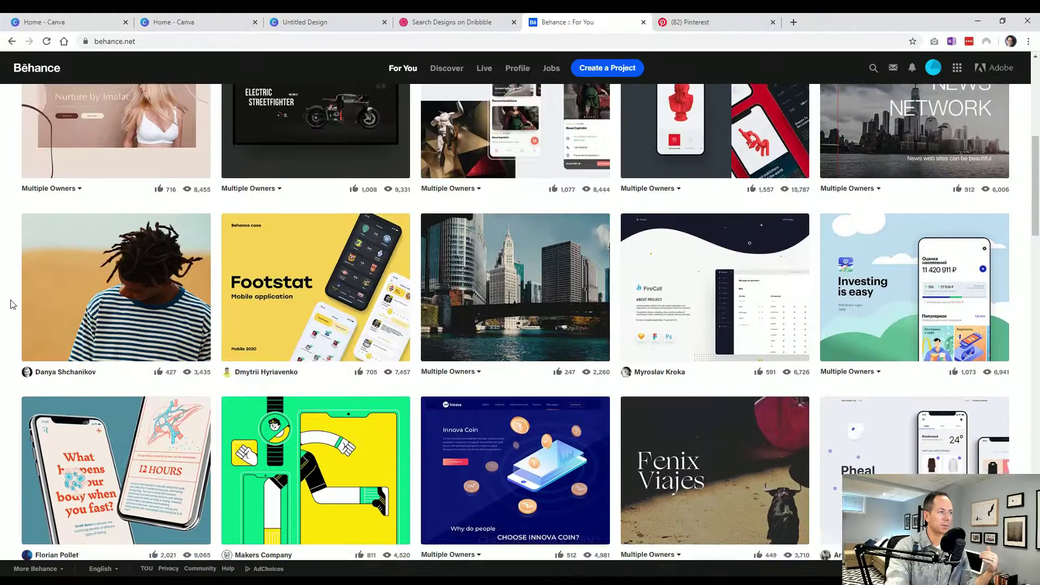
{"action": "scroll", "coordinate": [14, 305], "scroll_direction": "up", "scroll_amount": 6}
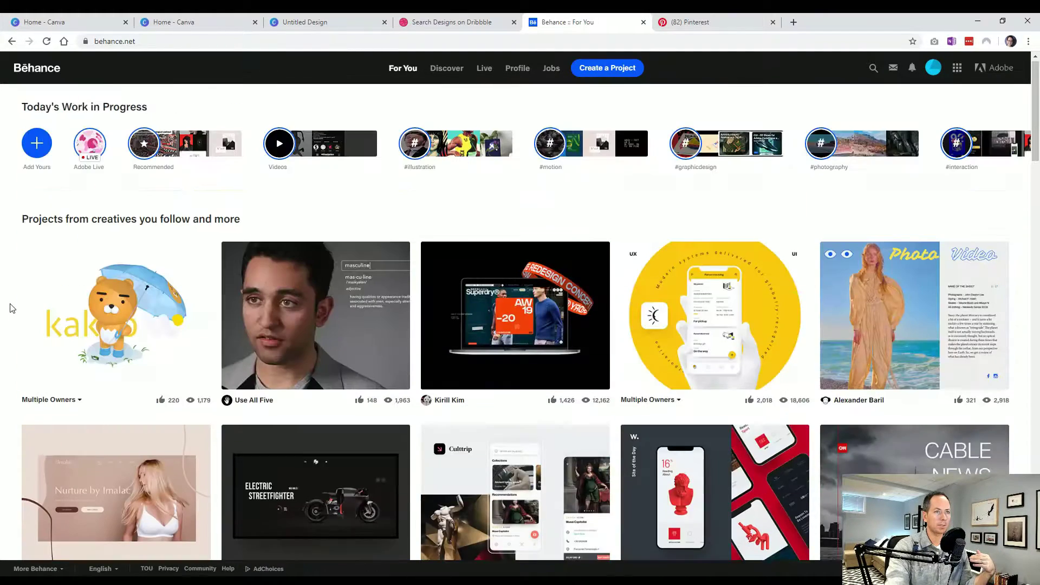
{"action": "left_click", "coordinate": [873, 68]}
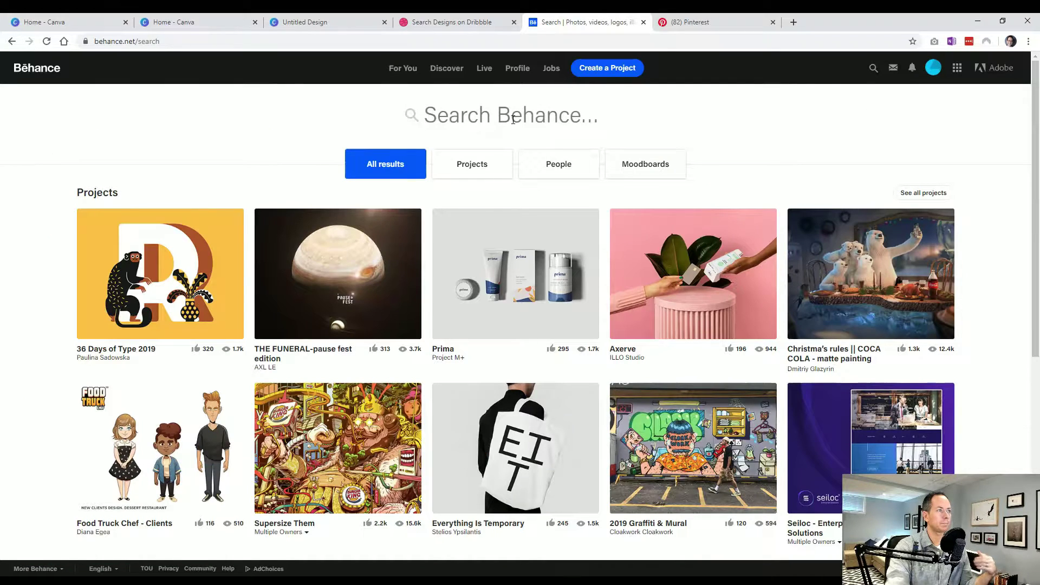
- Search Behance projects for 'flyer' and scan the results
{"action": "type", "text": "flyer"}
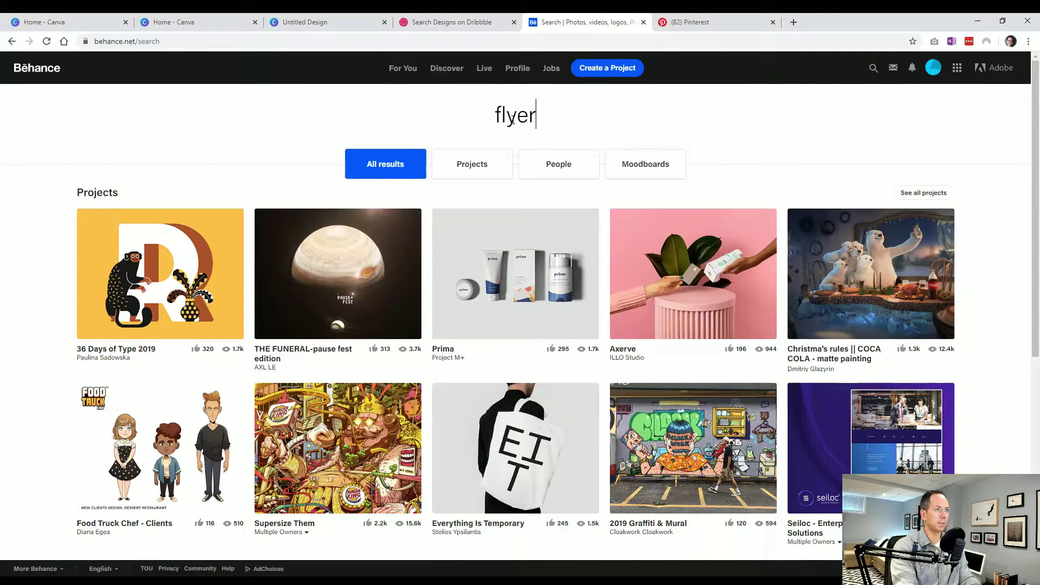
{"action": "key", "text": "Return"}
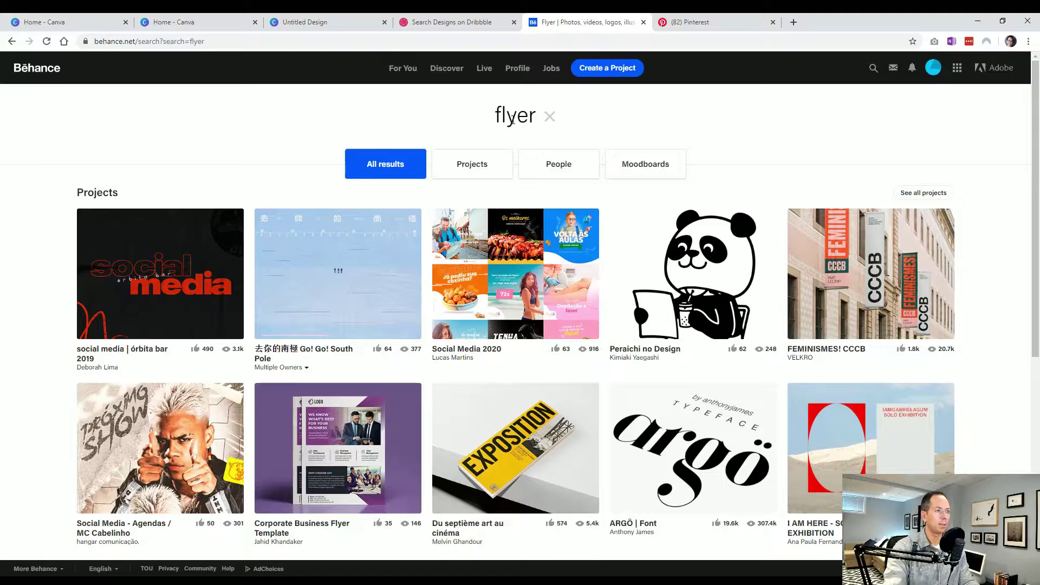
{"action": "scroll", "coordinate": [258, 155], "scroll_direction": "down", "scroll_amount": 1}
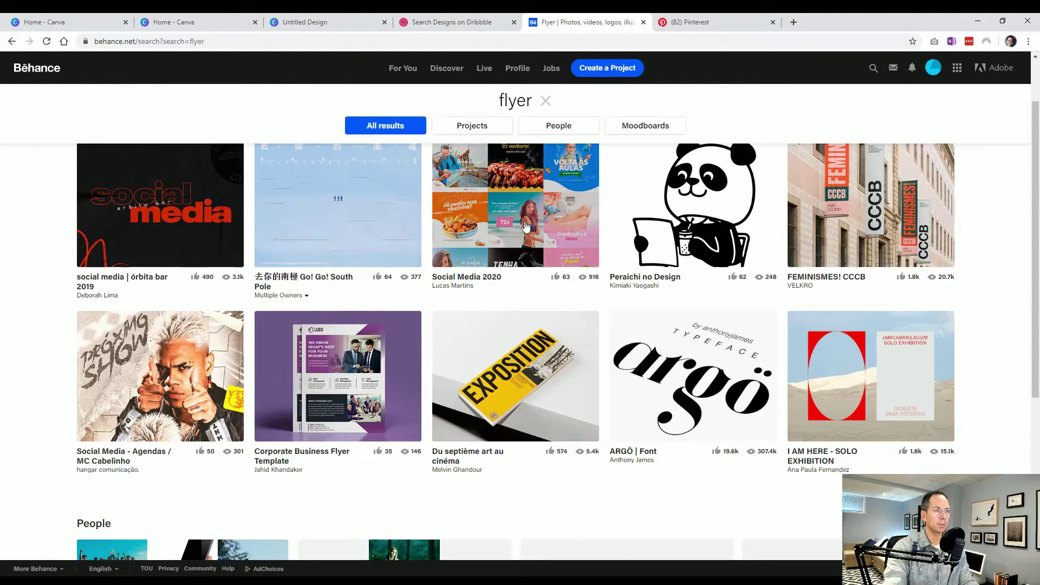
- View the Social Media 2020 project, then close it and return to the flyer results
{"action": "left_click", "coordinate": [526, 227]}
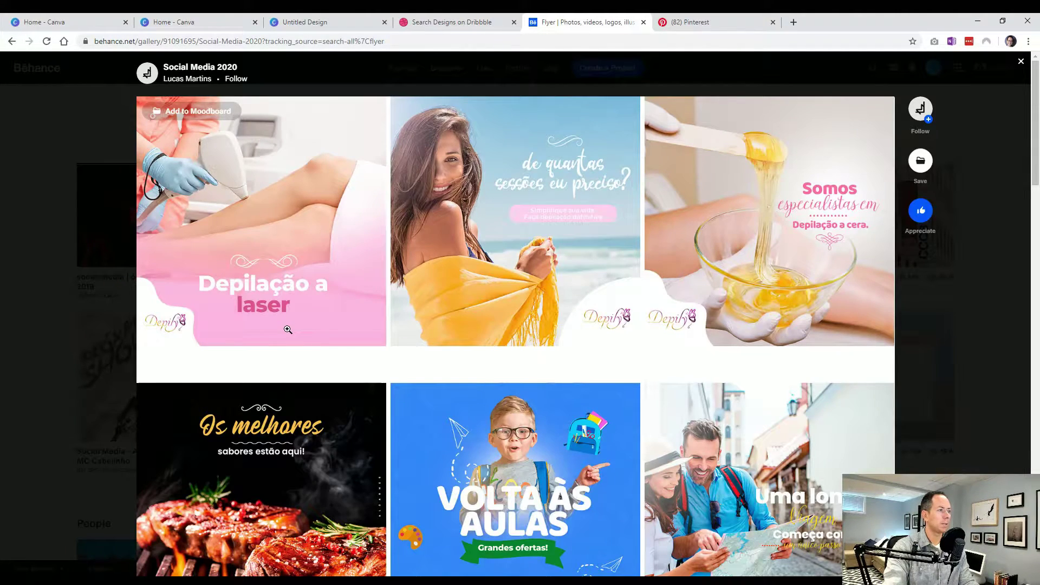
{"action": "scroll", "coordinate": [288, 330], "scroll_direction": "down", "scroll_amount": 2}
{"action": "scroll", "coordinate": [287, 329], "scroll_direction": "down", "scroll_amount": 5}
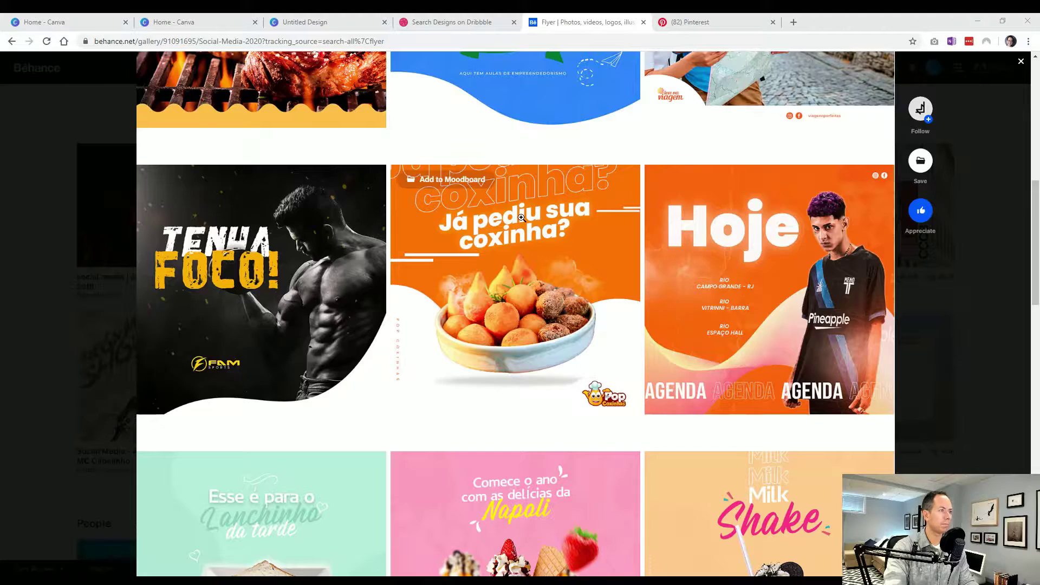
{"action": "left_click", "coordinate": [41, 350]}
{"action": "scroll", "coordinate": [42, 349], "scroll_direction": "down", "scroll_amount": 5}
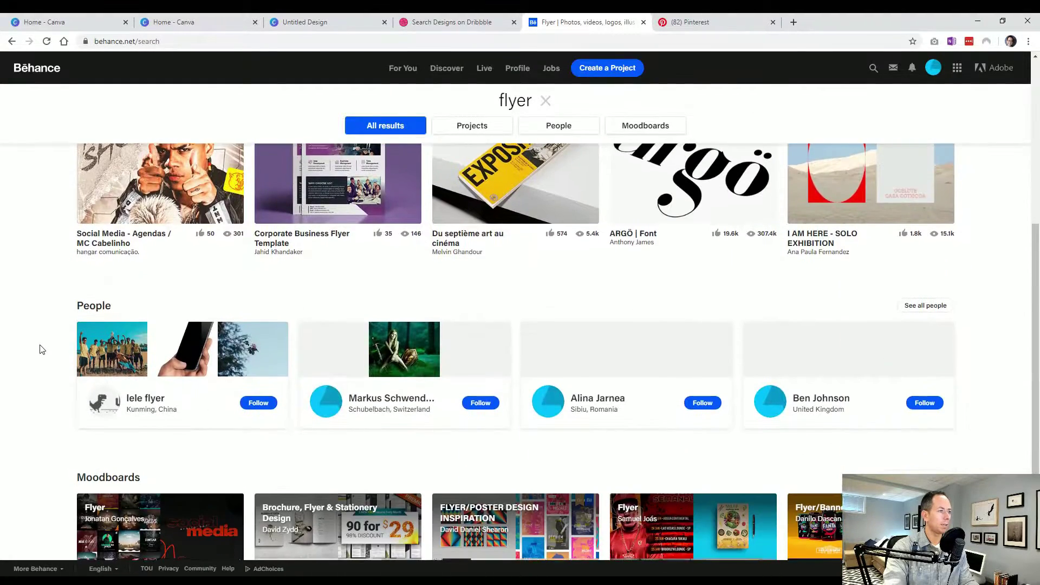
{"action": "scroll", "coordinate": [42, 349], "scroll_direction": "up", "scroll_amount": 6}
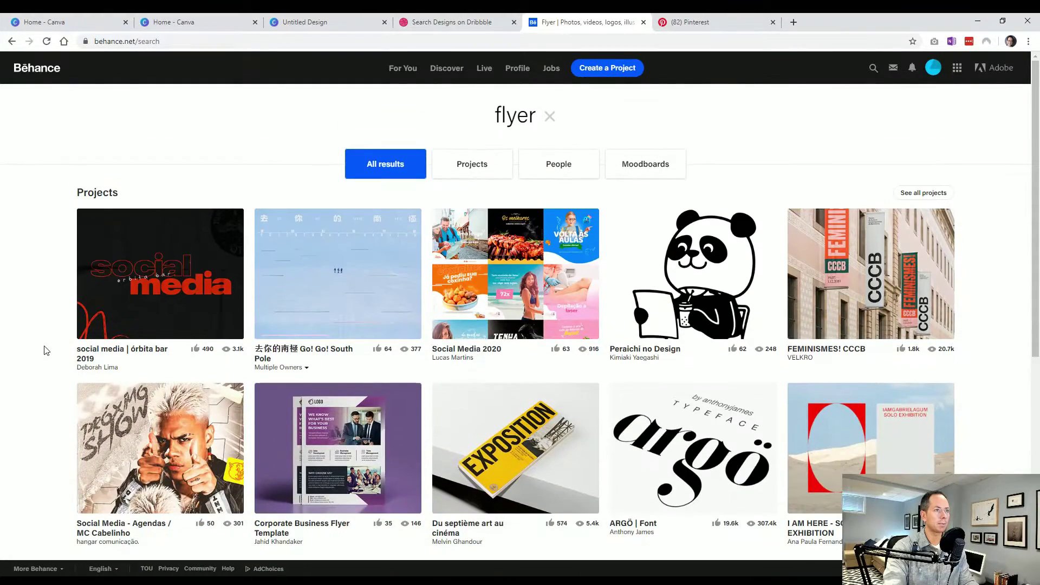
{"action": "left_click", "coordinate": [873, 67]}
- Search Behance for 'business card' projects
{"action": "type", "text": "bu"}
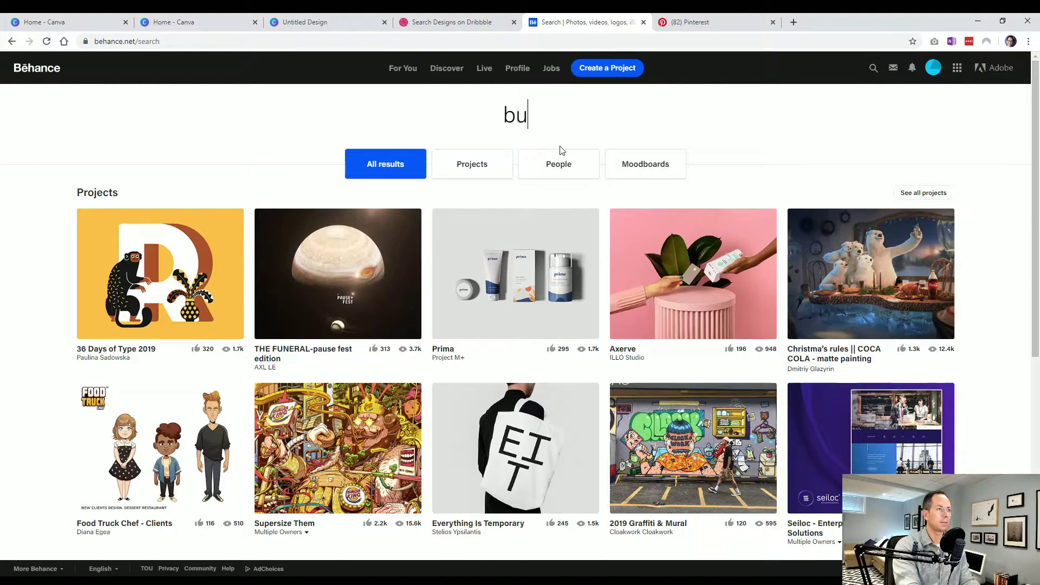
{"action": "type", "text": "siness card"}
{"action": "key", "text": "Return"}
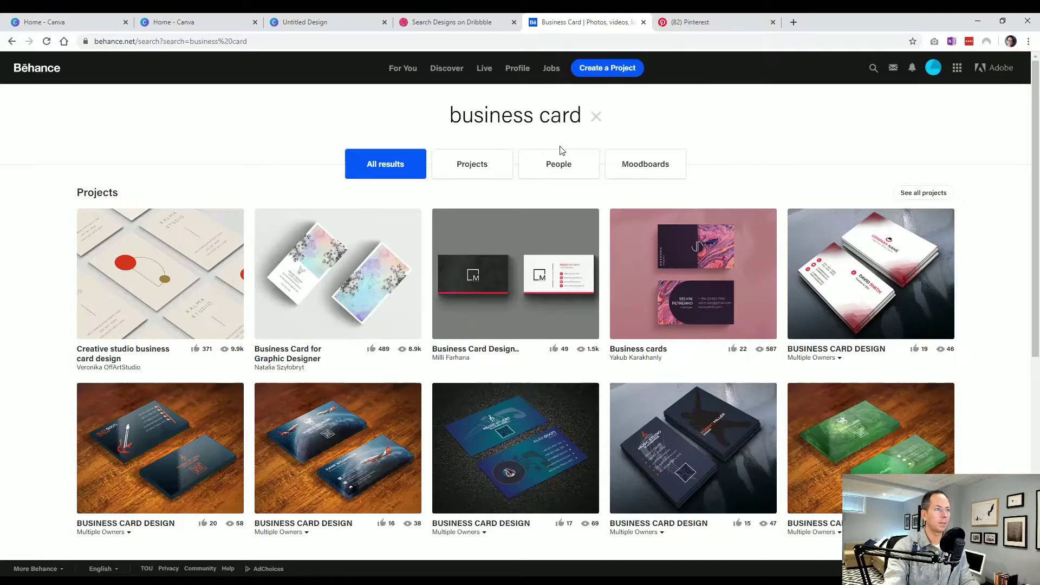
{"action": "scroll", "coordinate": [33, 220], "scroll_direction": "down", "scroll_amount": 3}
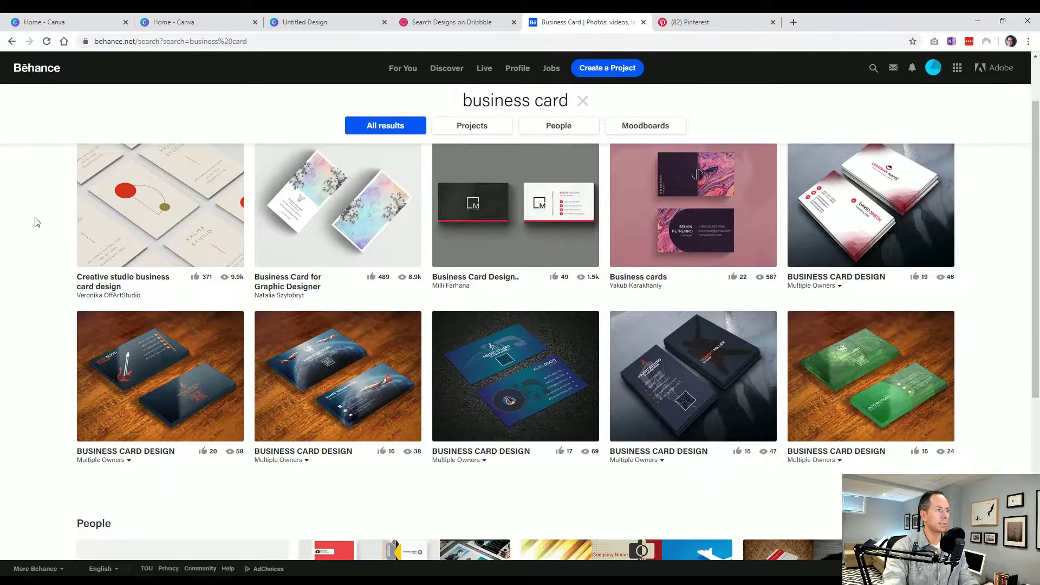
- View the 'Business Card for Graphic Designer' project, then move to Pinterest's flyer design results
{"action": "scroll", "coordinate": [36, 222], "scroll_direction": "up", "scroll_amount": 1}
{"action": "scroll", "coordinate": [36, 222], "scroll_direction": "up", "scroll_amount": 2}
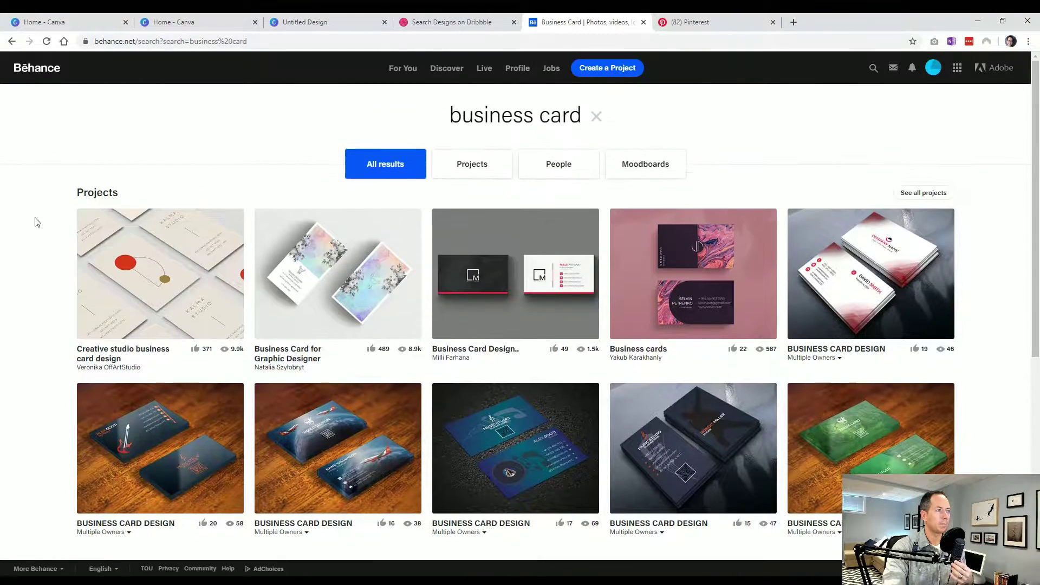
{"action": "left_click", "coordinate": [406, 328]}
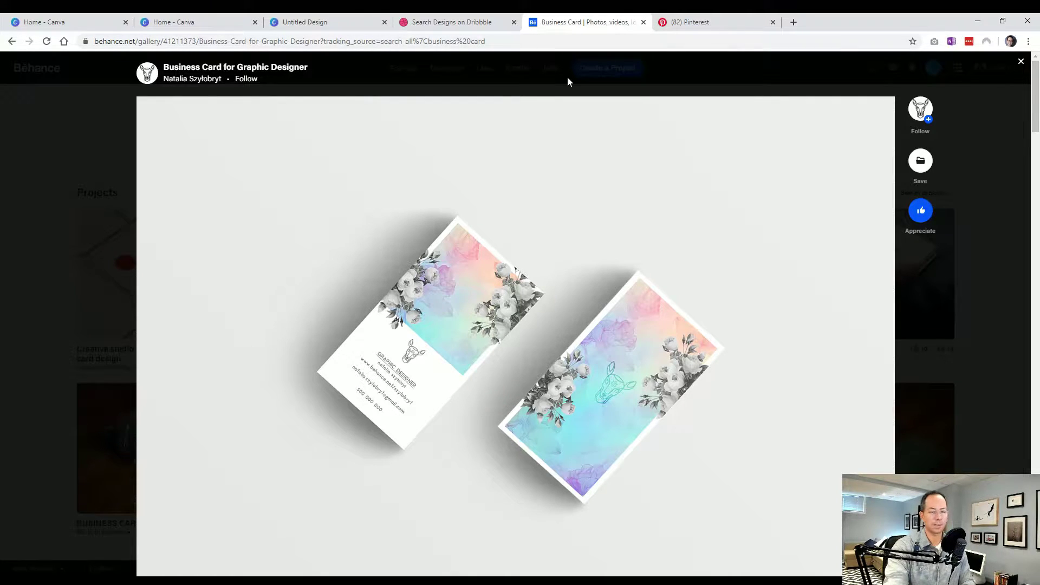
{"action": "left_click", "coordinate": [681, 23]}
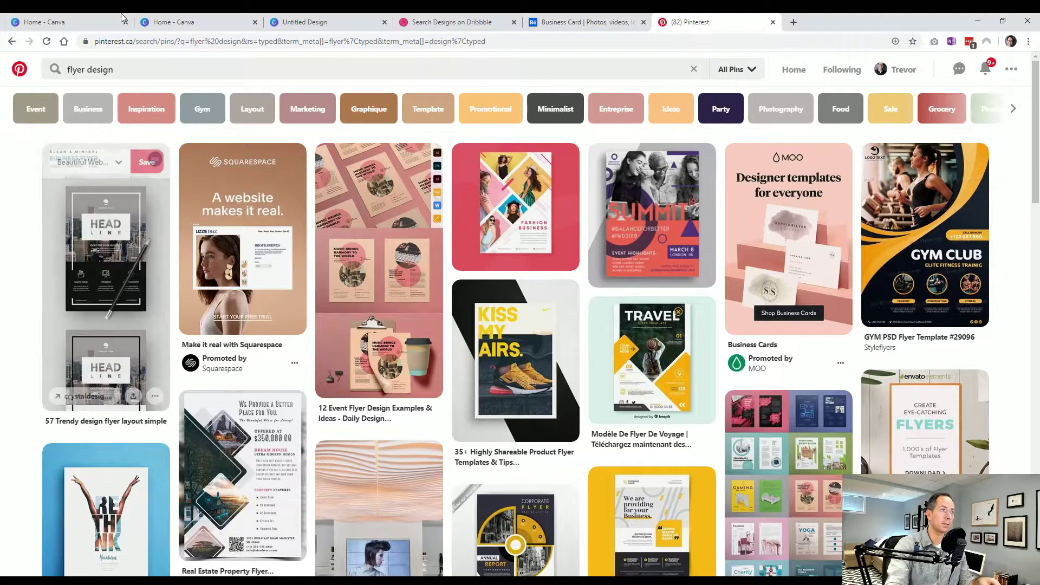
- Glance back at the Dribbble flyer results and Behance business card project before returning to Pinterest
{"action": "left_click", "coordinate": [453, 23]}
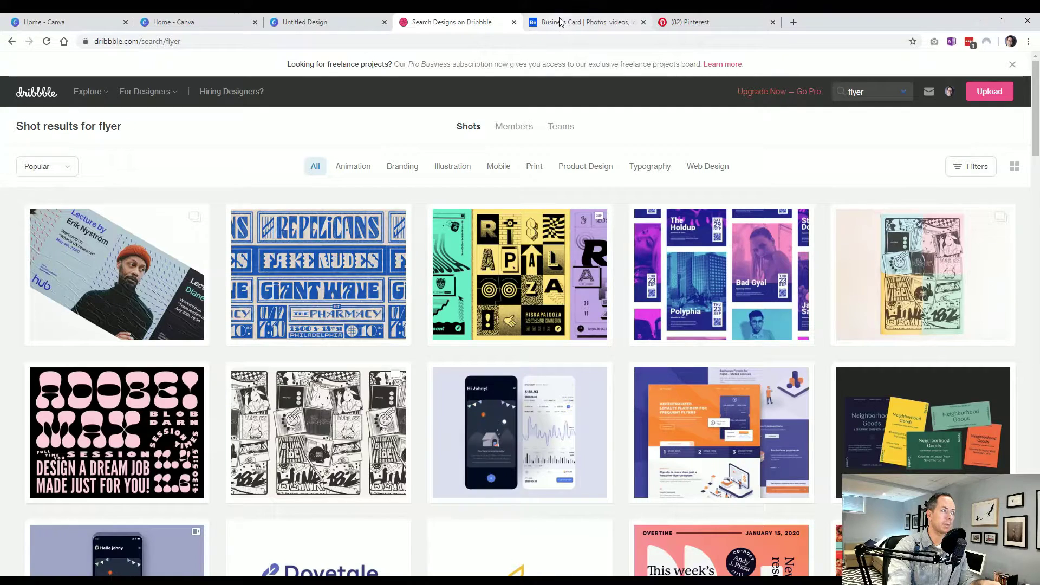
{"action": "left_click", "coordinate": [561, 22]}
{"action": "left_click", "coordinate": [688, 21]}
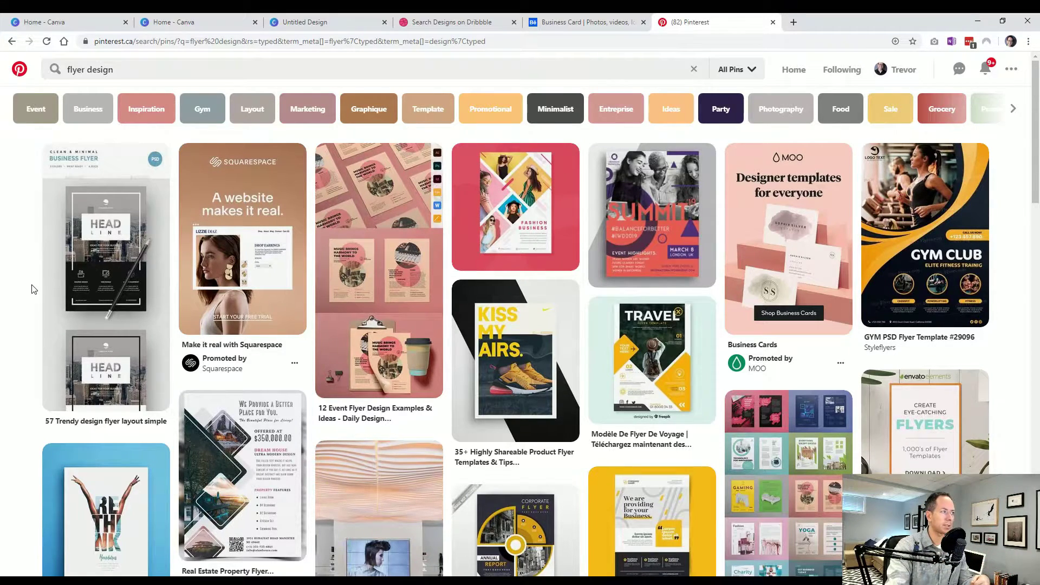
- Open the RETHINK product flyer pin from the Pinterest flyer design results
{"action": "scroll", "coordinate": [32, 290], "scroll_direction": "down", "scroll_amount": 1}
{"action": "scroll", "coordinate": [31, 290], "scroll_direction": "up", "scroll_amount": 1}
{"action": "scroll", "coordinate": [38, 279], "scroll_direction": "down", "scroll_amount": 4}
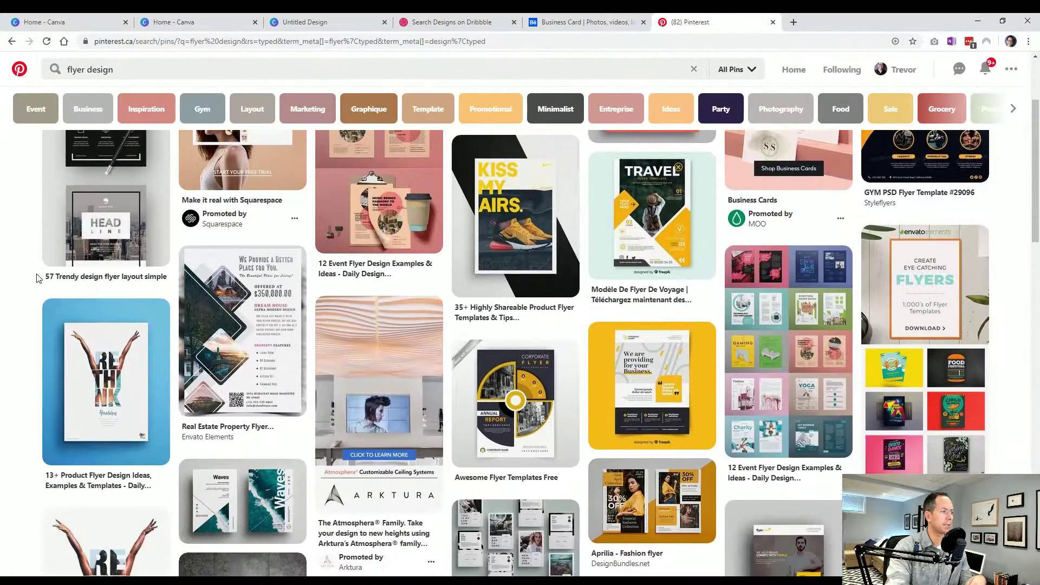
{"action": "scroll", "coordinate": [36, 279], "scroll_direction": "down", "scroll_amount": 1}
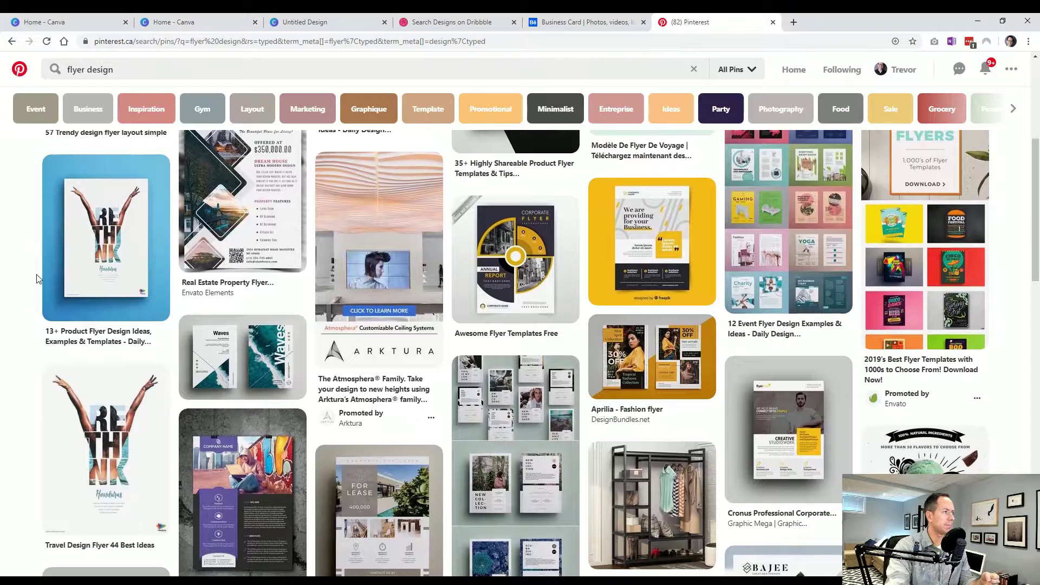
{"action": "left_click", "coordinate": [117, 249]}
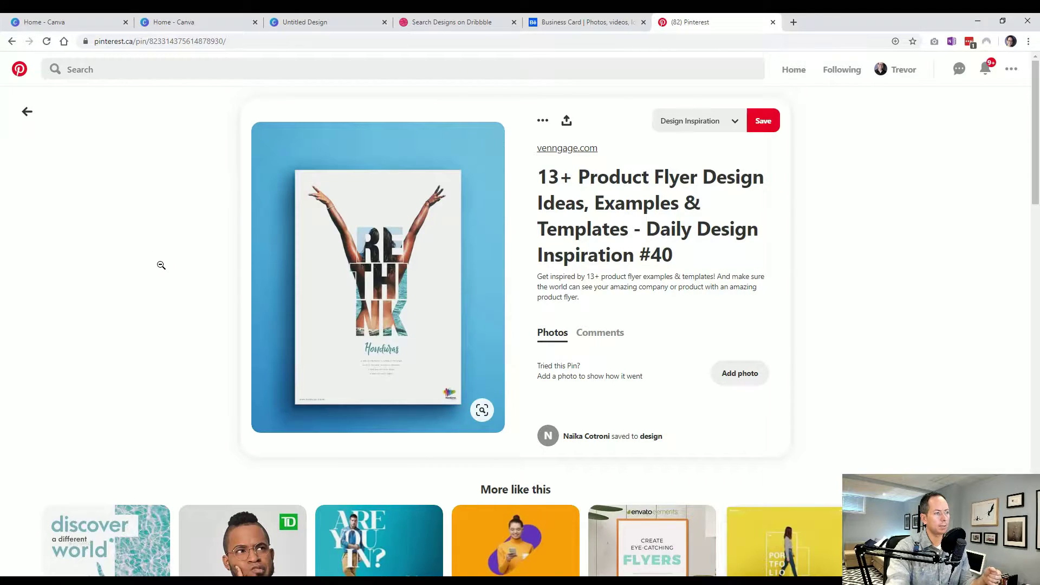
- Open the 'Soccer: EPL predictions' pin from More like this, then go back
{"action": "scroll", "coordinate": [160, 265], "scroll_direction": "down", "scroll_amount": 4}
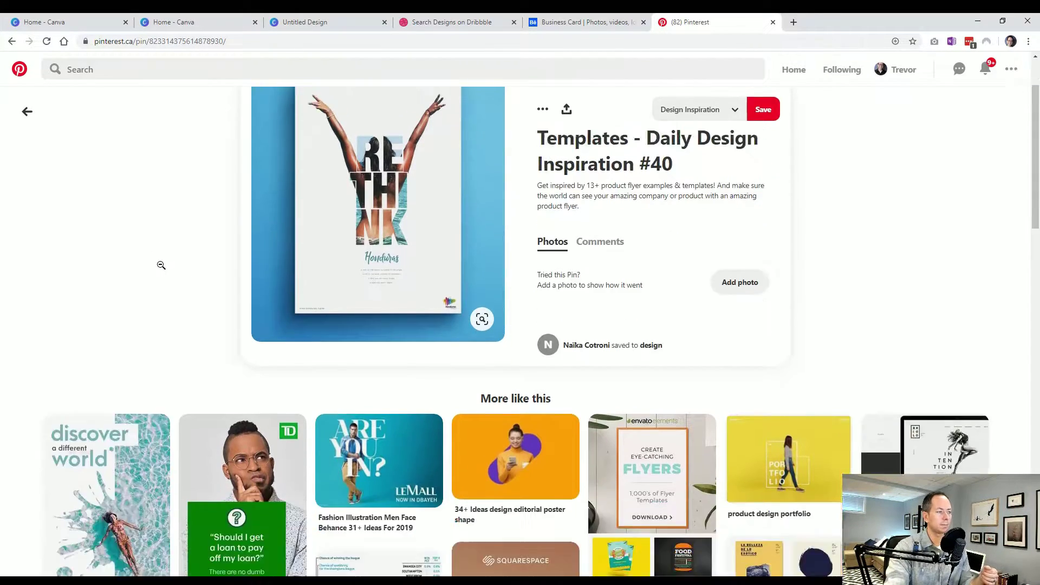
{"action": "scroll", "coordinate": [189, 178], "scroll_direction": "down", "scroll_amount": 1}
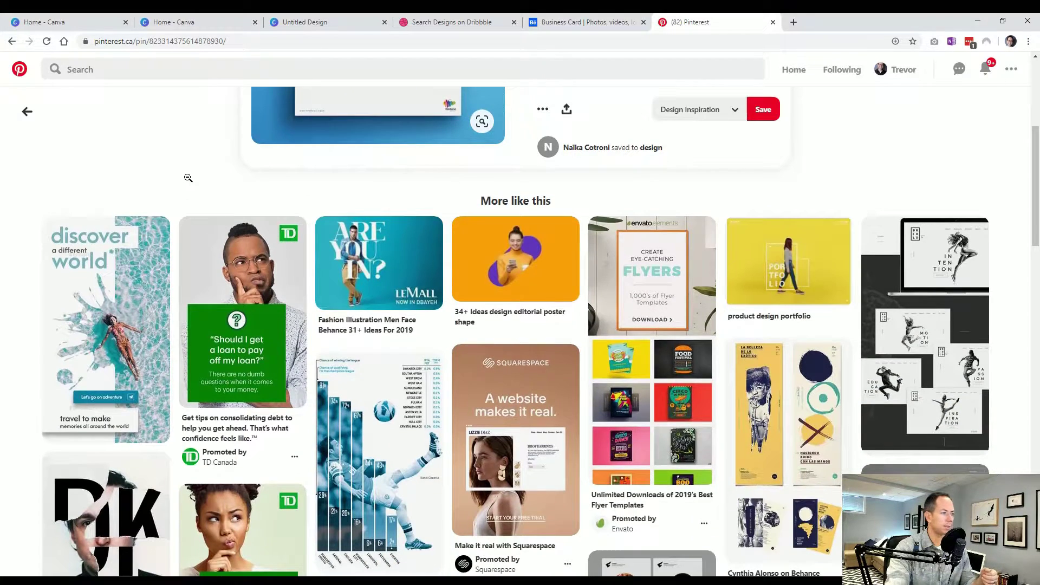
{"action": "scroll", "coordinate": [188, 178], "scroll_direction": "down", "scroll_amount": 1}
{"action": "scroll", "coordinate": [394, 325], "scroll_direction": "down", "scroll_amount": 1}
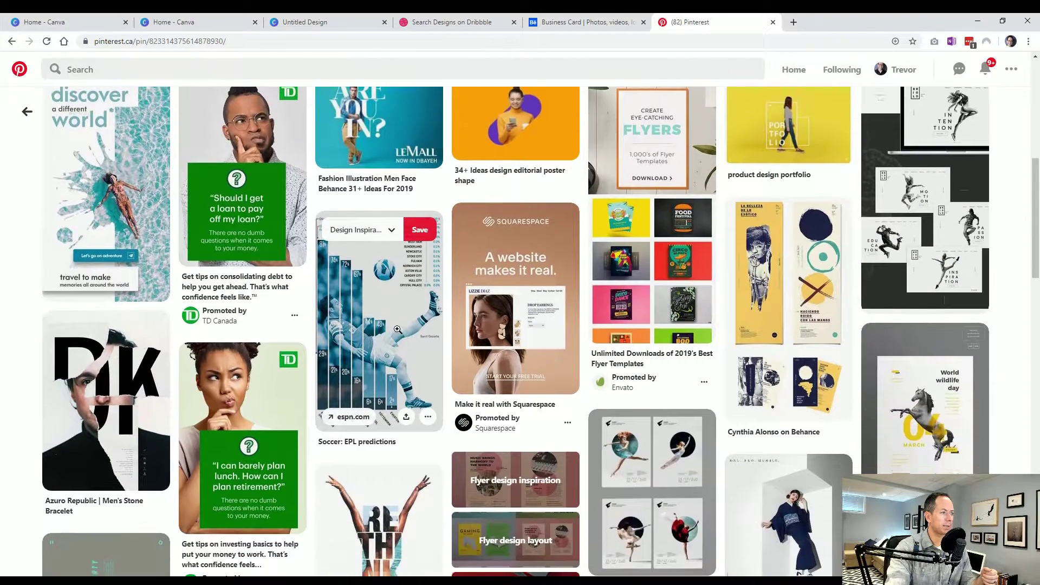
{"action": "left_click", "coordinate": [394, 336]}
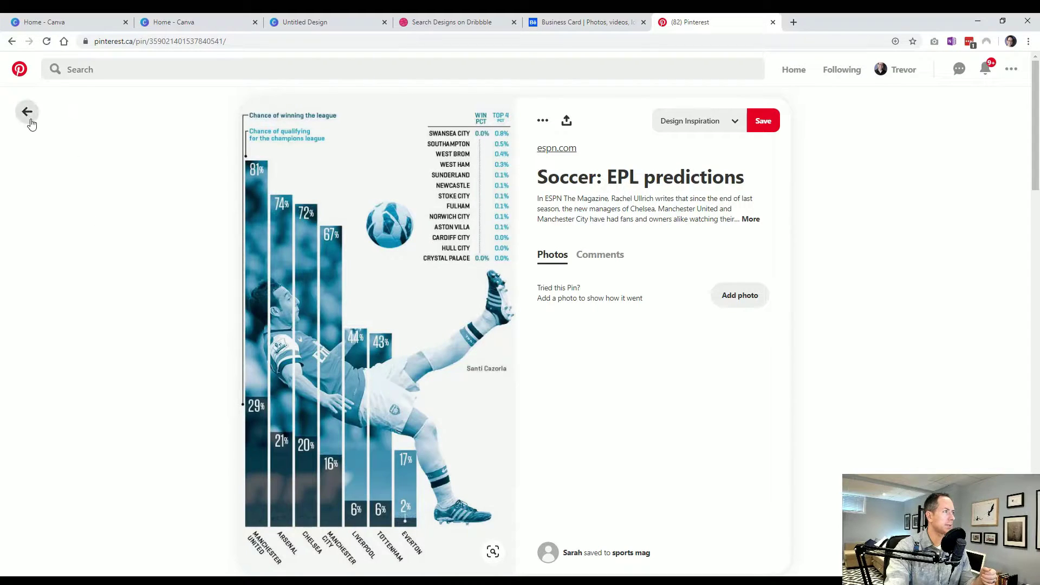
{"action": "left_click", "coordinate": [27, 111]}
- Search pins for 'Trifold brochure design', then revisit the Behance business card project
{"action": "scroll", "coordinate": [327, 371], "scroll_direction": "down", "scroll_amount": 3}
{"action": "scroll", "coordinate": [327, 370], "scroll_direction": "down", "scroll_amount": 1}
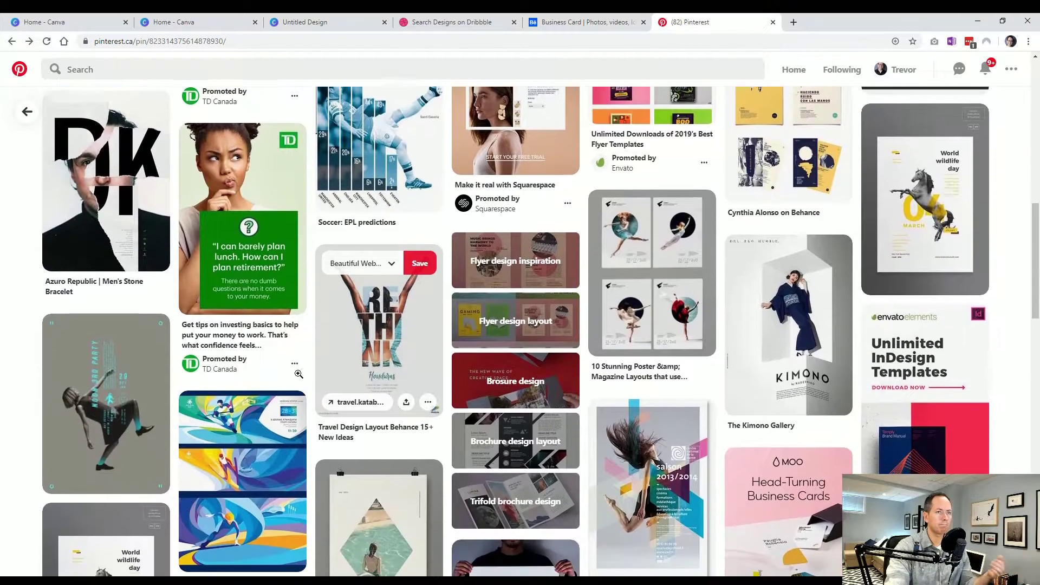
{"action": "scroll", "coordinate": [302, 376], "scroll_direction": "down", "scroll_amount": 2}
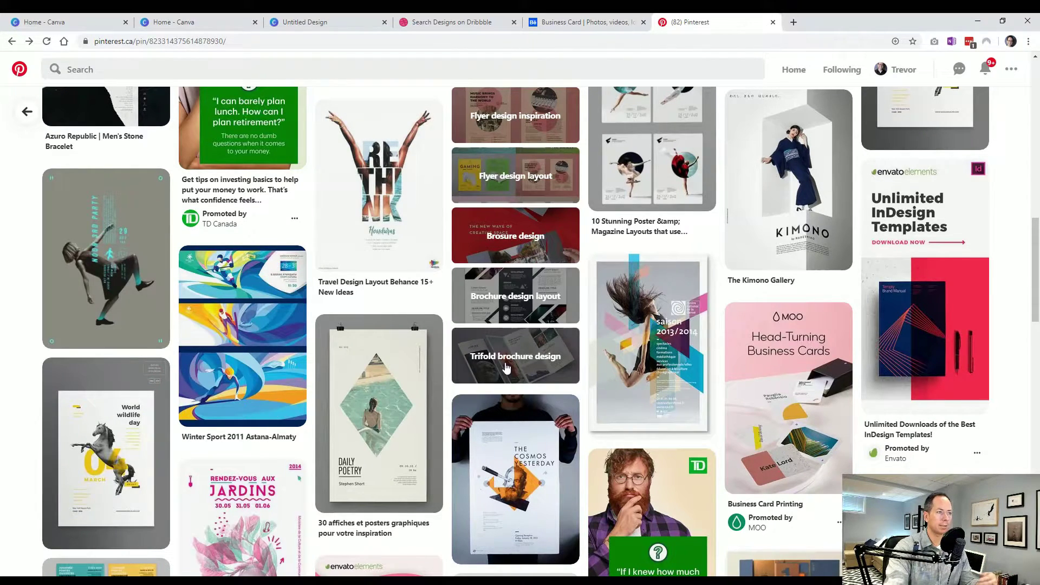
{"action": "left_click", "coordinate": [506, 368]}
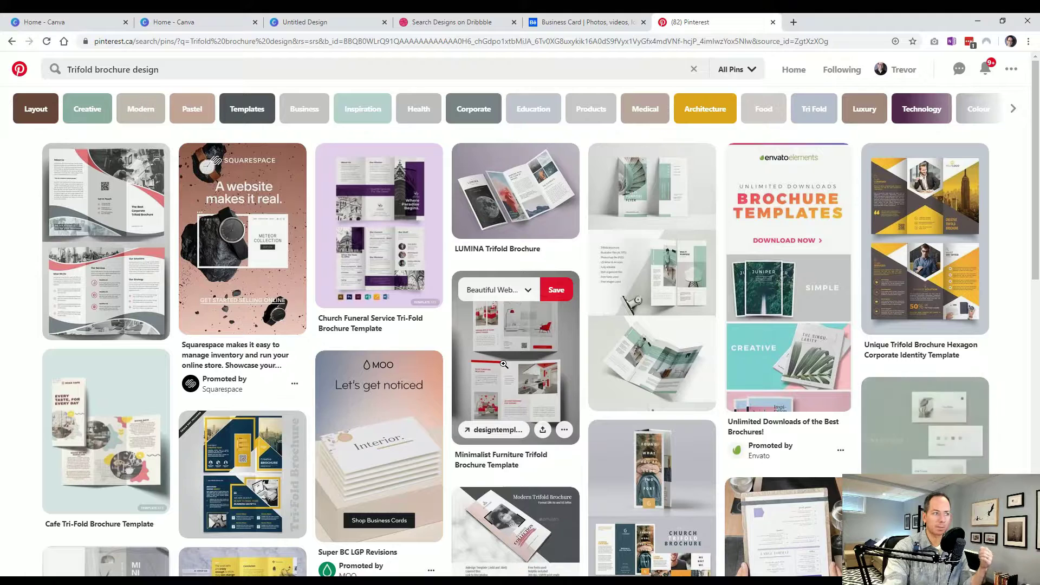
{"action": "left_click", "coordinate": [563, 22]}
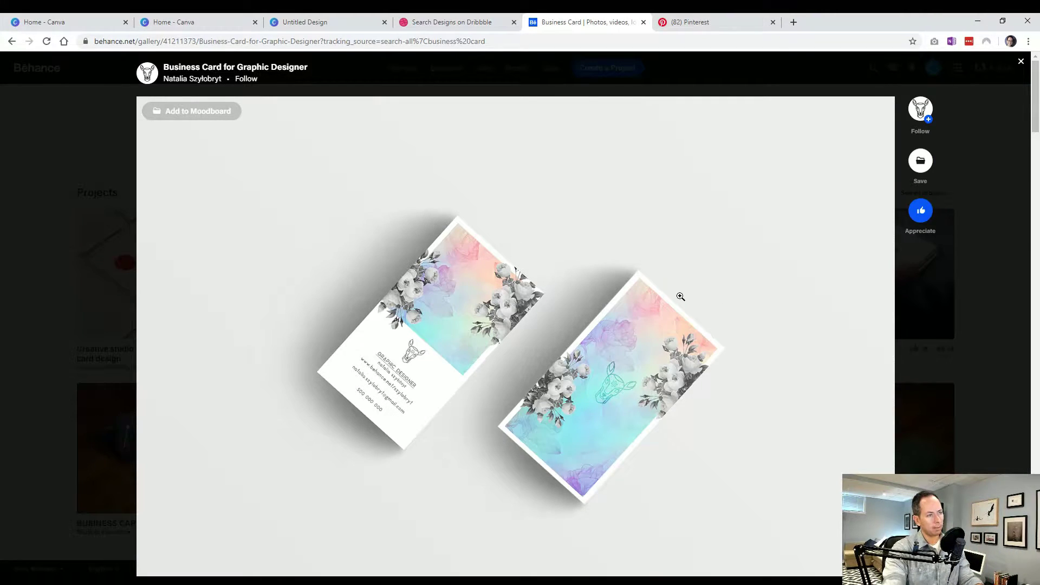
- From Canva's home page, search design types for 'business' and create a Vertical Business Card
{"action": "left_click", "coordinate": [185, 22]}
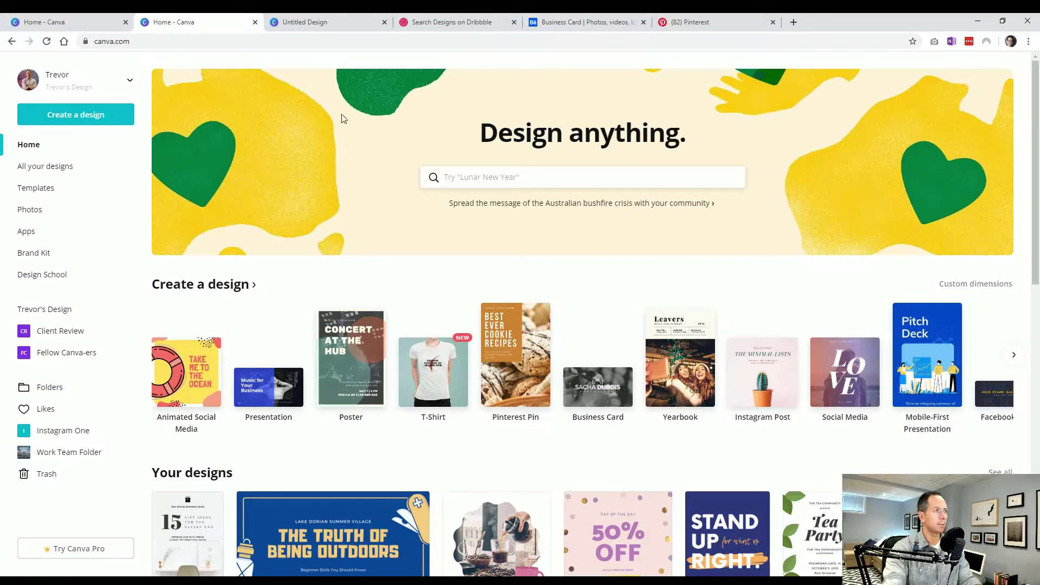
{"action": "key", "text": "ctrl+shift+Tab"}
{"action": "left_click", "coordinate": [315, 22]}
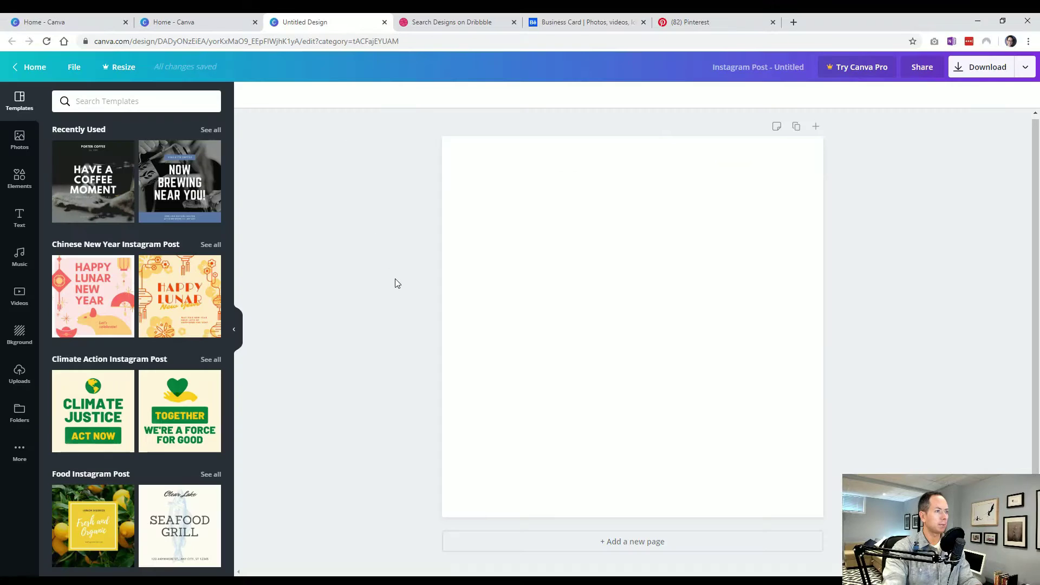
{"action": "left_click", "coordinate": [39, 68]}
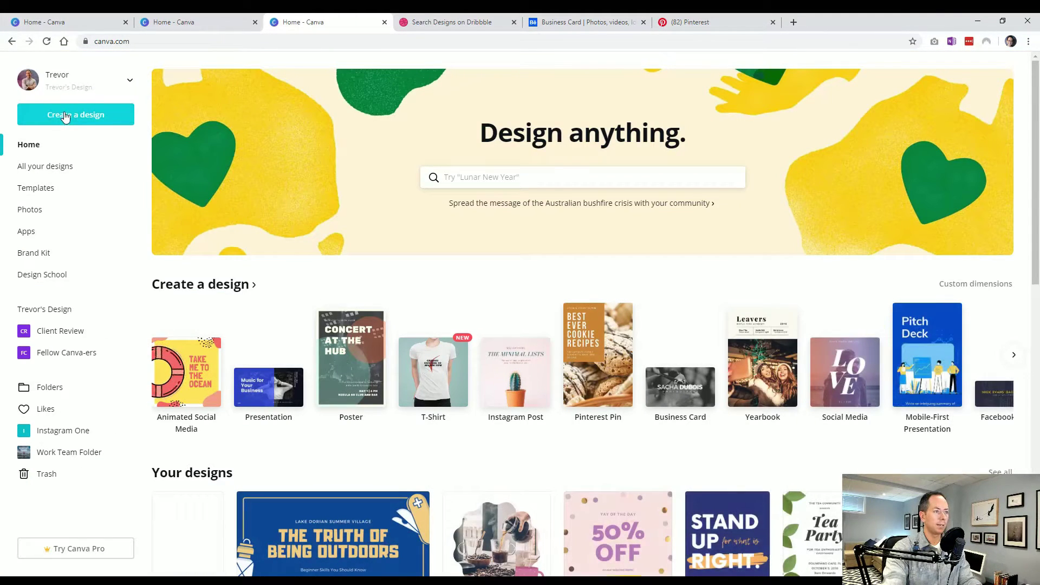
{"action": "left_click", "coordinate": [66, 117]}
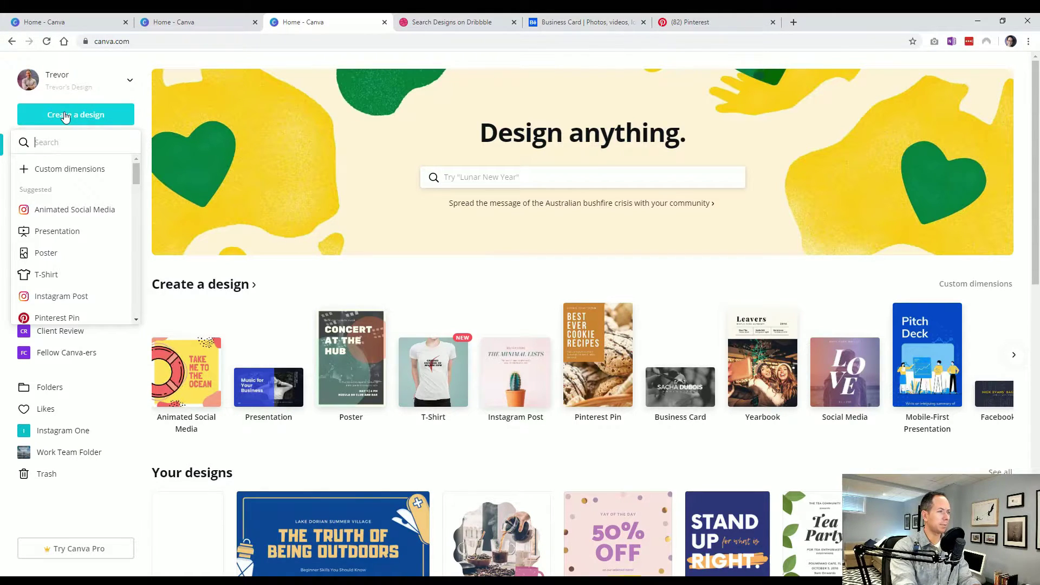
{"action": "type", "text": "pint"}
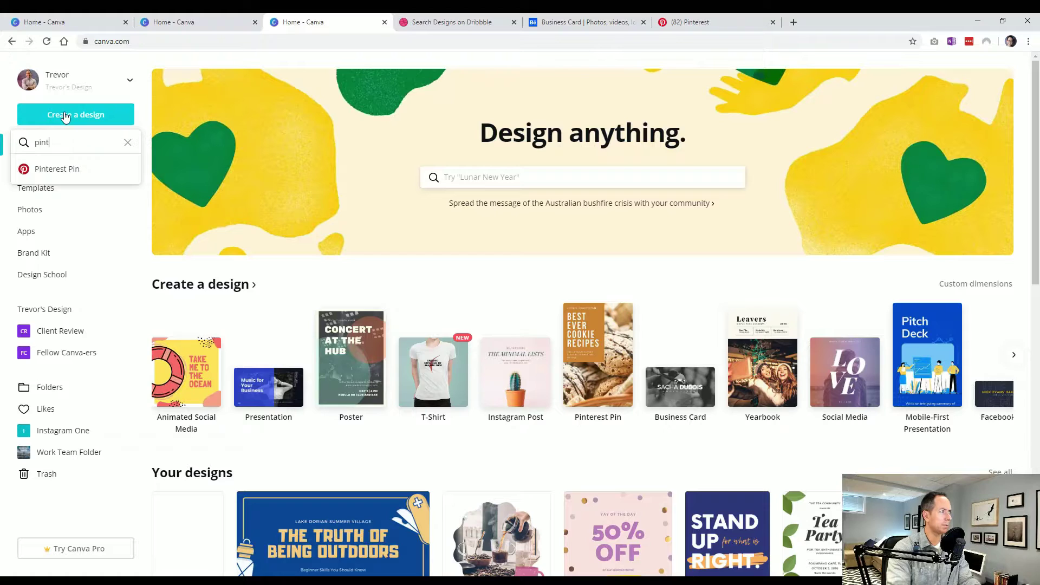
{"action": "type", "text": "business"}
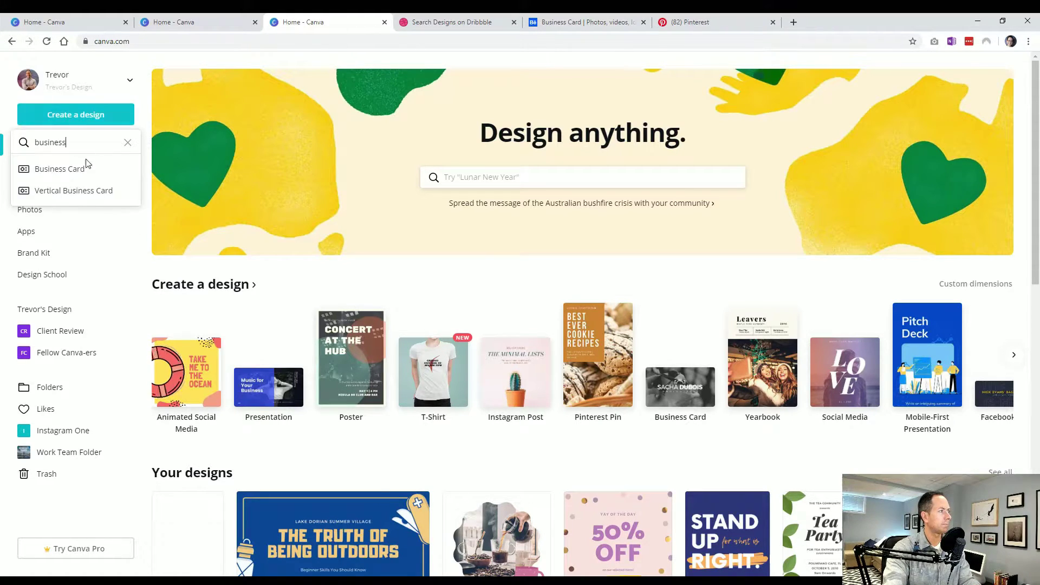
{"action": "left_click", "coordinate": [77, 191]}
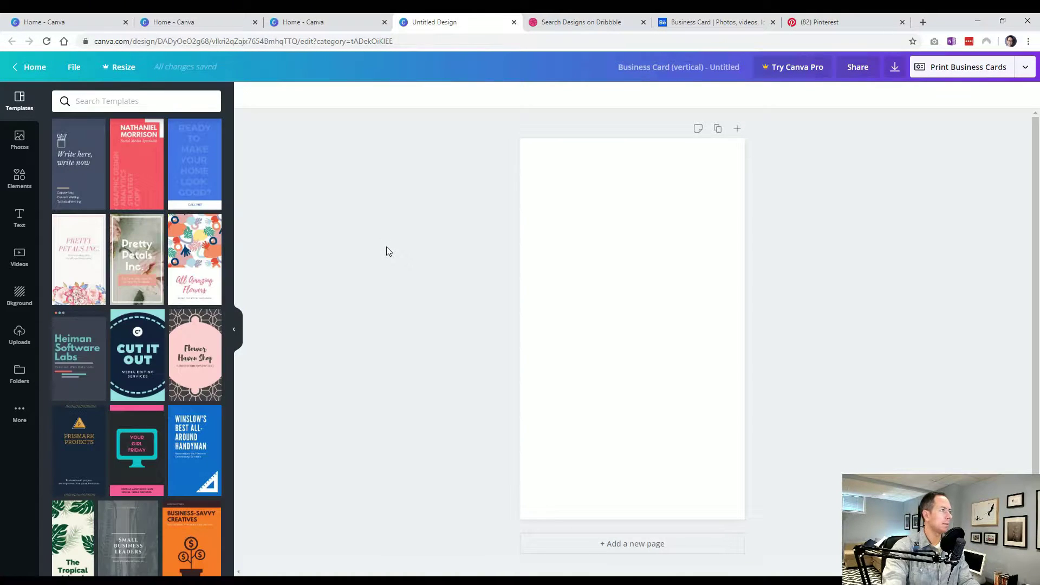
- Check the reference card design, then add a second page for the card back
{"action": "left_click", "coordinate": [701, 20]}
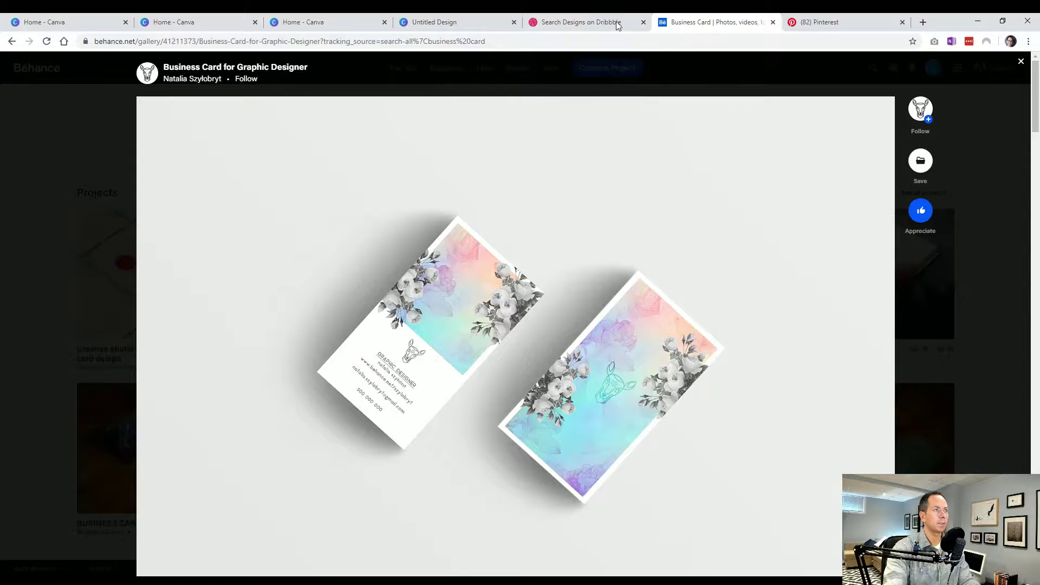
{"action": "left_click", "coordinate": [468, 29]}
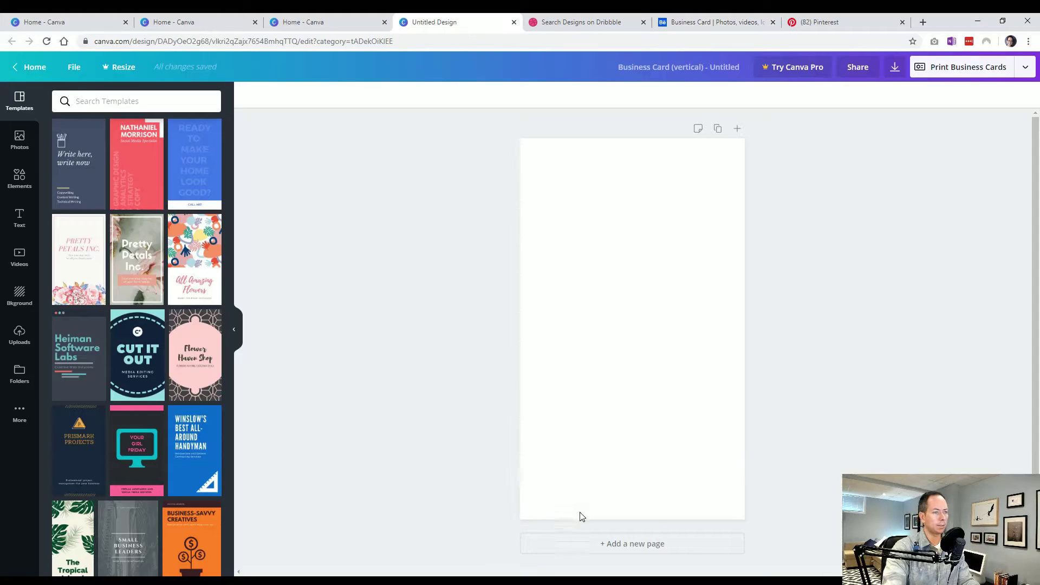
{"action": "left_click", "coordinate": [627, 544]}
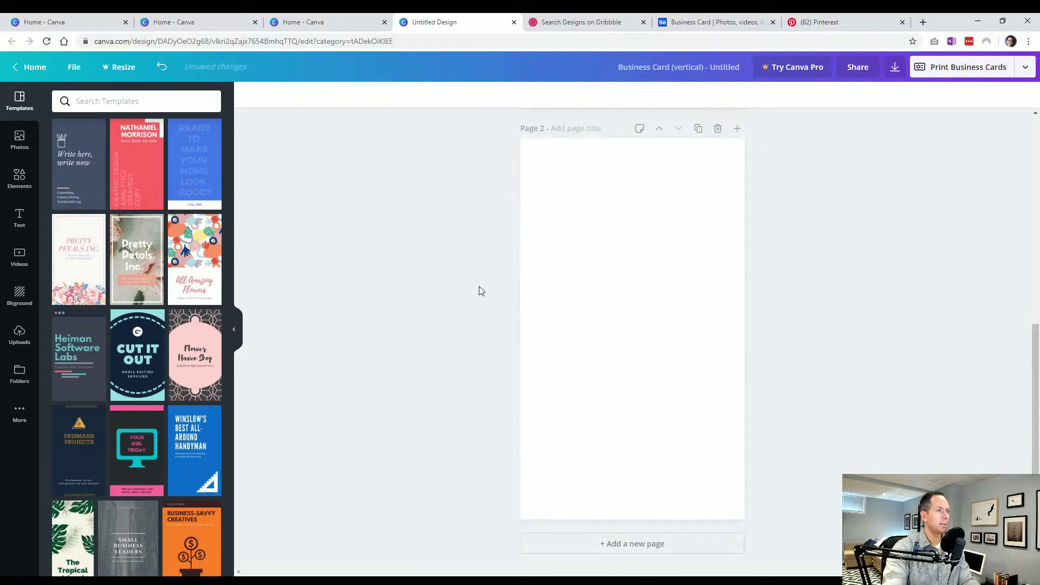
- Add the sky-and-hills grid to page 1 and resize it inside an even white margin
{"action": "scroll", "coordinate": [482, 292], "scroll_direction": "up", "scroll_amount": 5}
{"action": "left_click", "coordinate": [20, 179]}
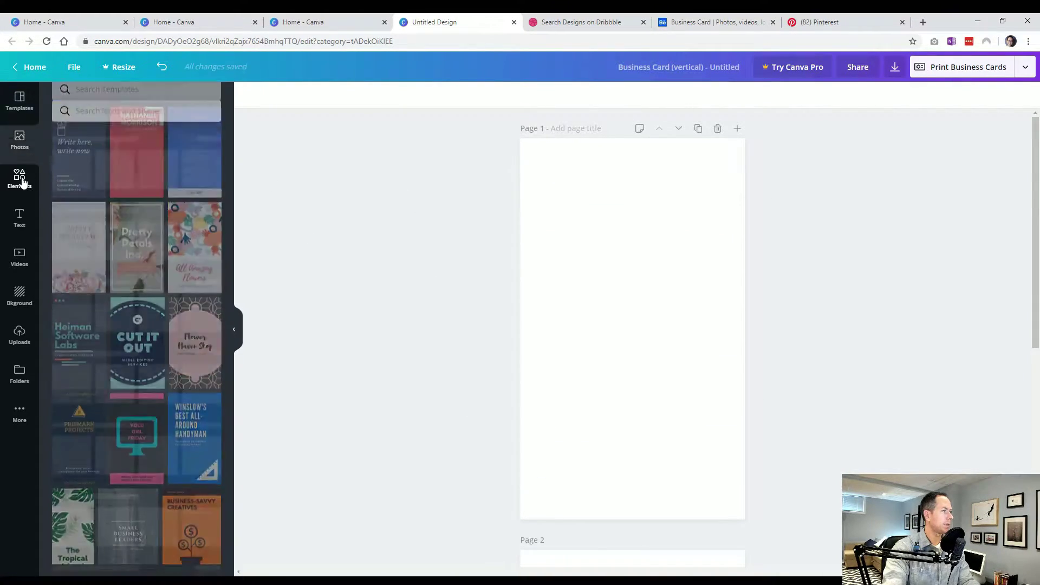
{"action": "left_click", "coordinate": [71, 308]}
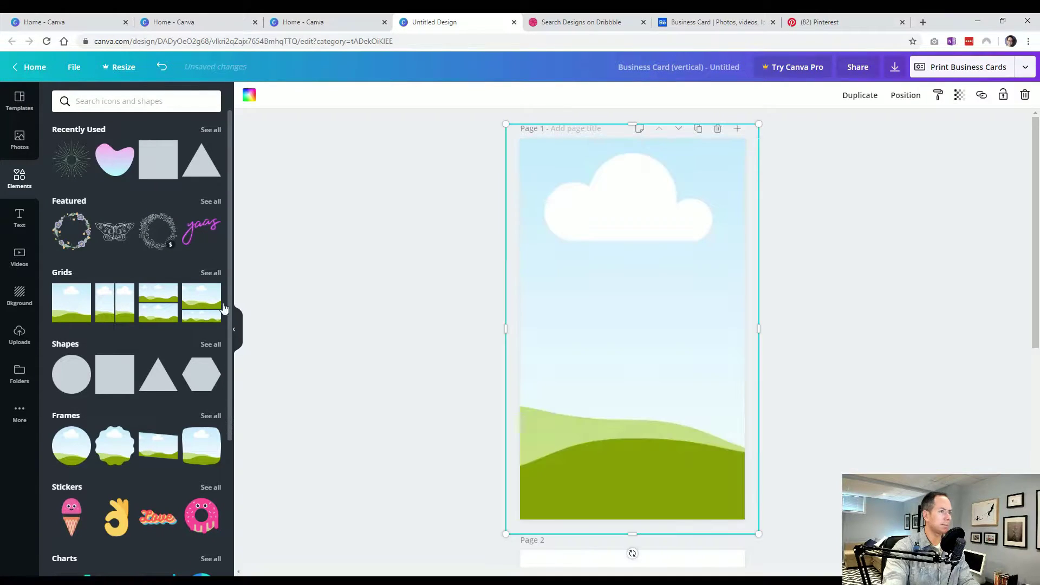
{"action": "left_click_drag", "start_coordinate": [504, 127], "coordinate": [530, 148]}
{"action": "left_click_drag", "start_coordinate": [759, 341], "coordinate": [734, 343]}
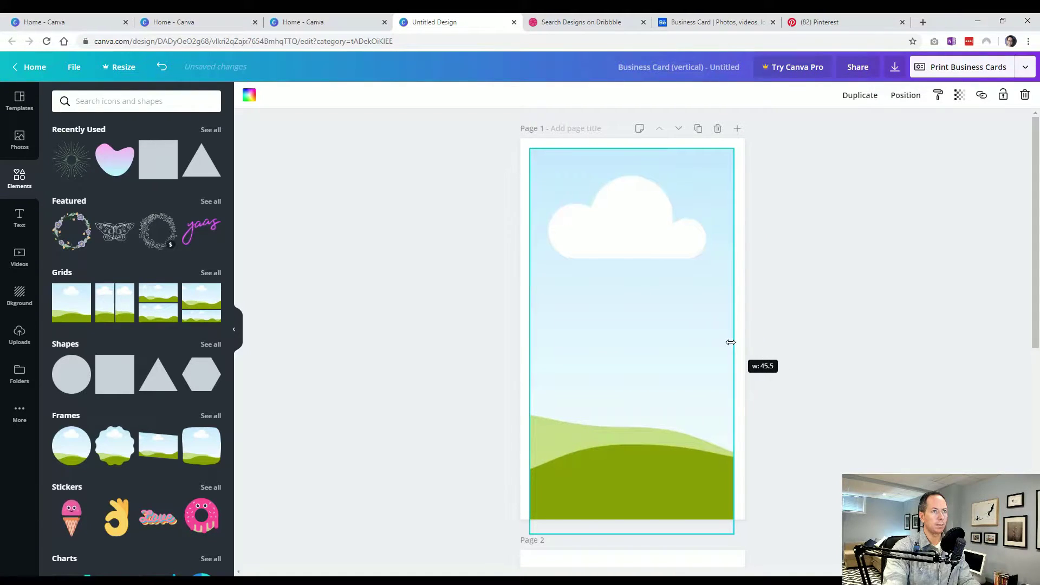
{"action": "left_click_drag", "start_coordinate": [632, 534], "coordinate": [637, 508]}
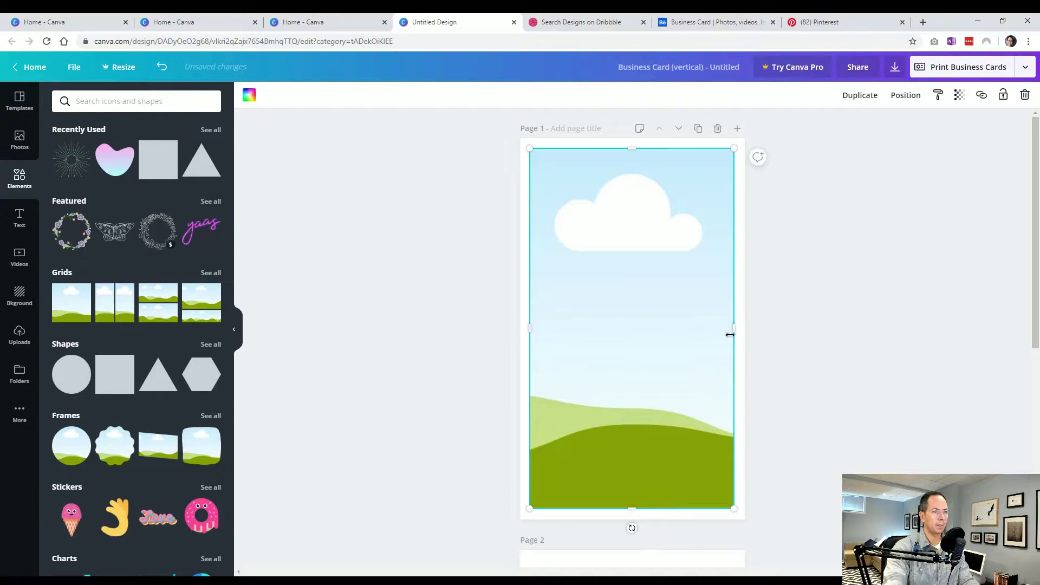
{"action": "left_click_drag", "start_coordinate": [734, 331], "coordinate": [734, 333]}
{"action": "left_click", "coordinate": [811, 353]}
- Search photos for 'pattern' and drop the teal texture into the page 1 grid
{"action": "left_click", "coordinate": [19, 140]}
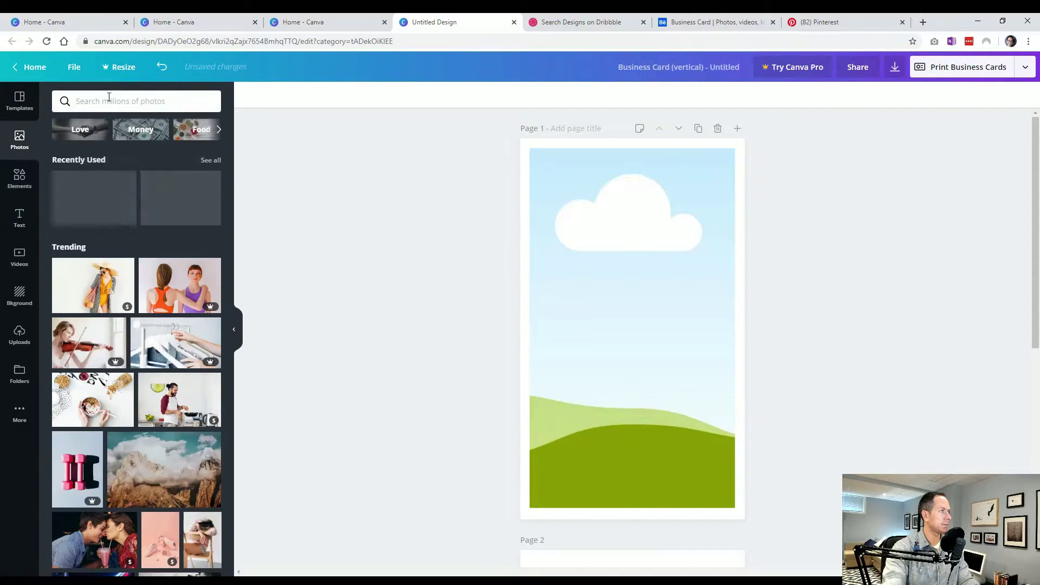
{"action": "left_click", "coordinate": [110, 100]}
{"action": "type", "text": "pattern"}
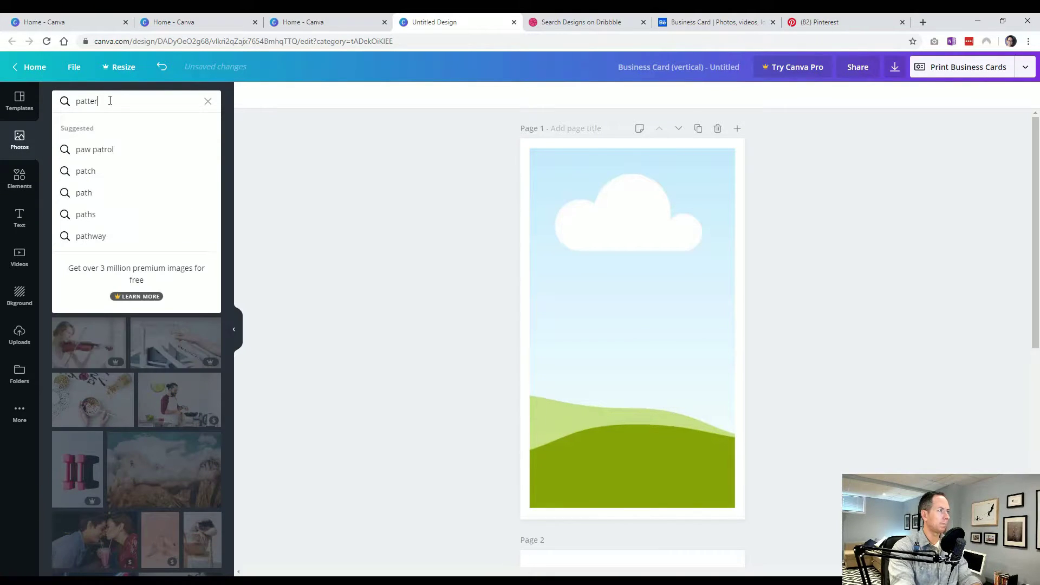
{"action": "key", "text": "Return"}
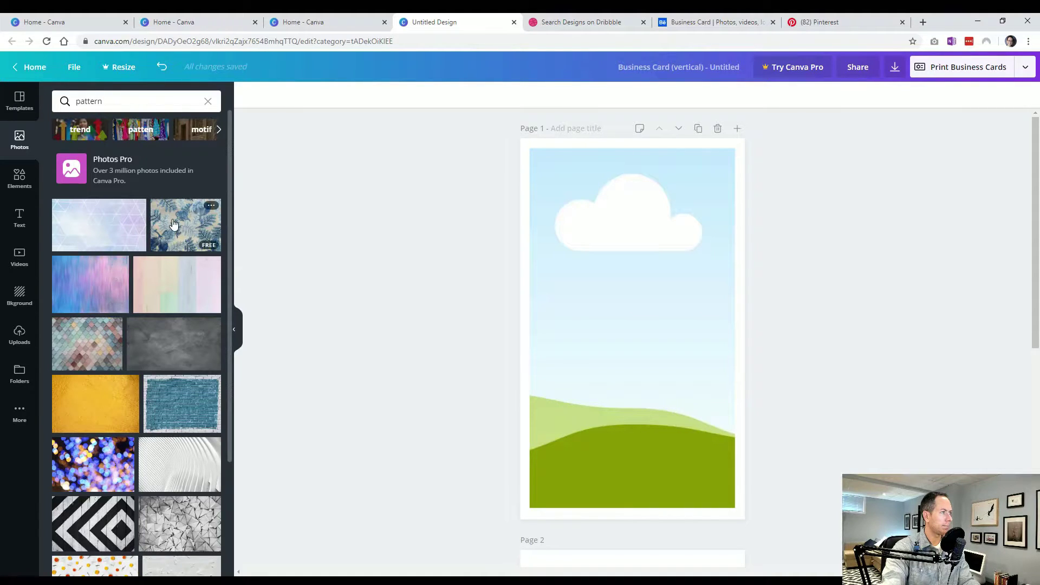
{"action": "scroll", "coordinate": [171, 233], "scroll_direction": "down", "scroll_amount": 3}
{"action": "scroll", "coordinate": [171, 234], "scroll_direction": "down", "scroll_amount": 2}
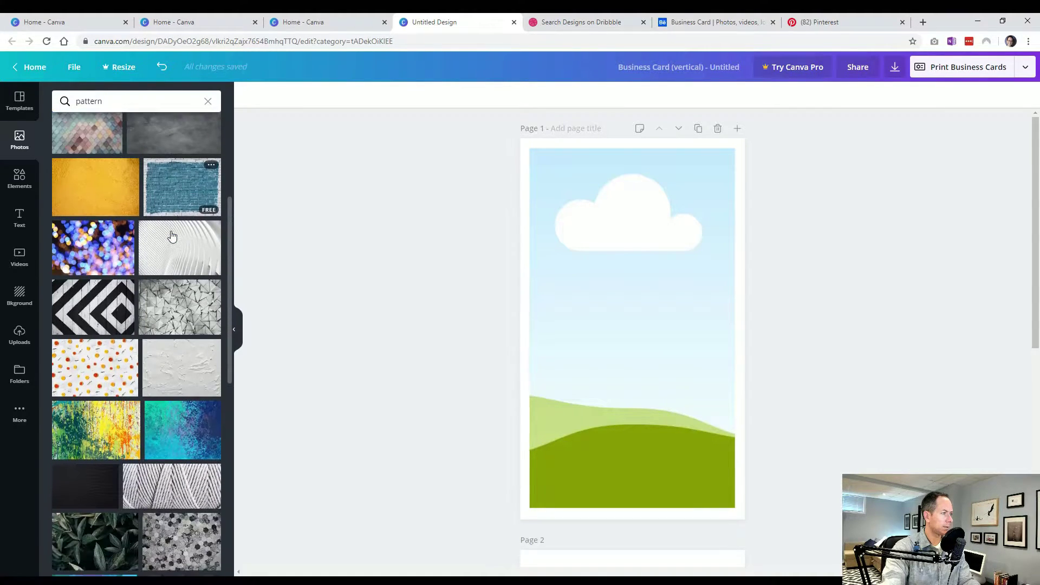
{"action": "scroll", "coordinate": [171, 236], "scroll_direction": "down", "scroll_amount": 2}
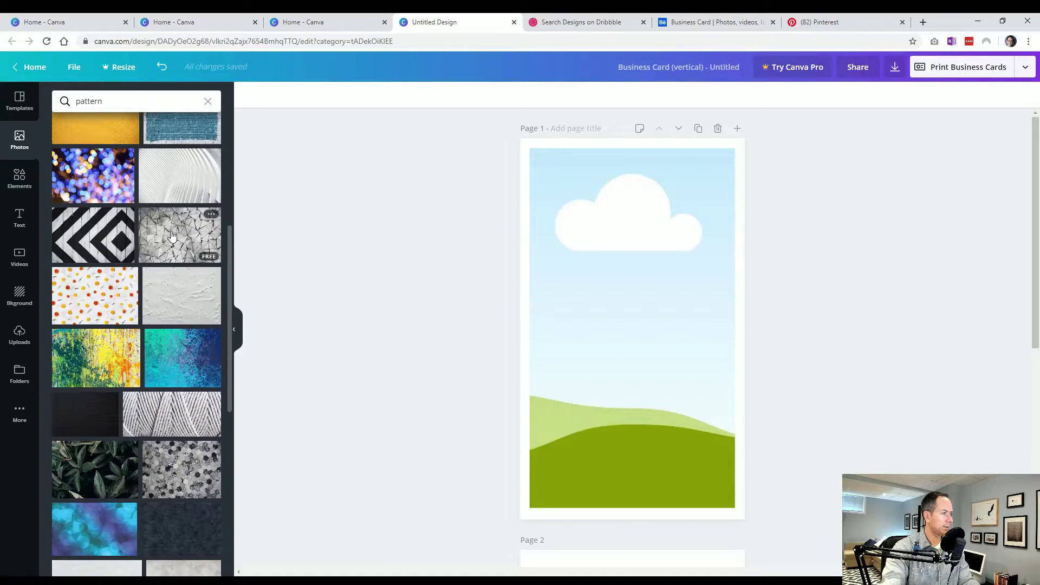
{"action": "left_click_drag", "start_coordinate": [176, 359], "coordinate": [644, 309]}
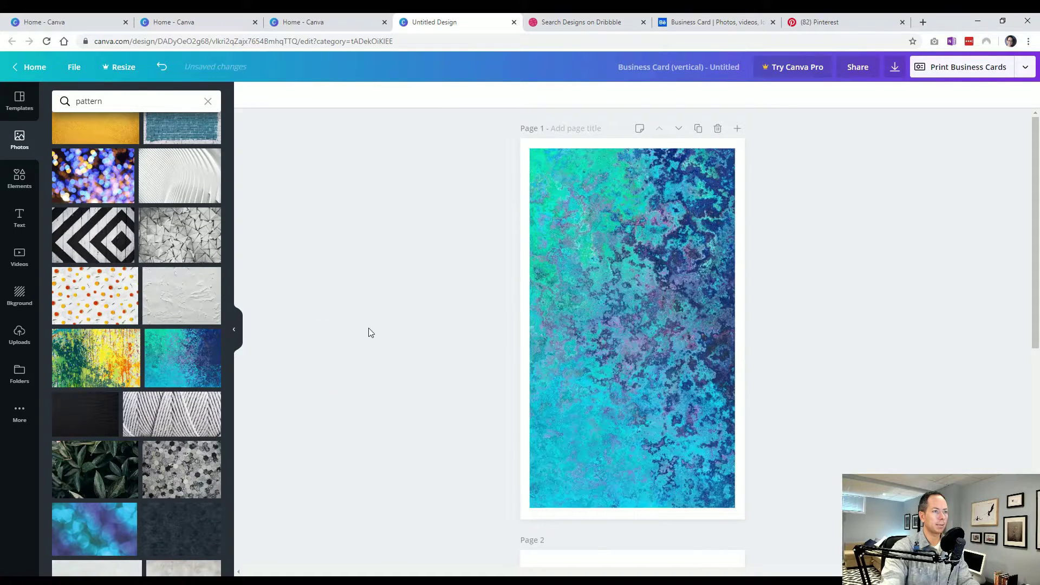
{"action": "left_click", "coordinate": [637, 301]}
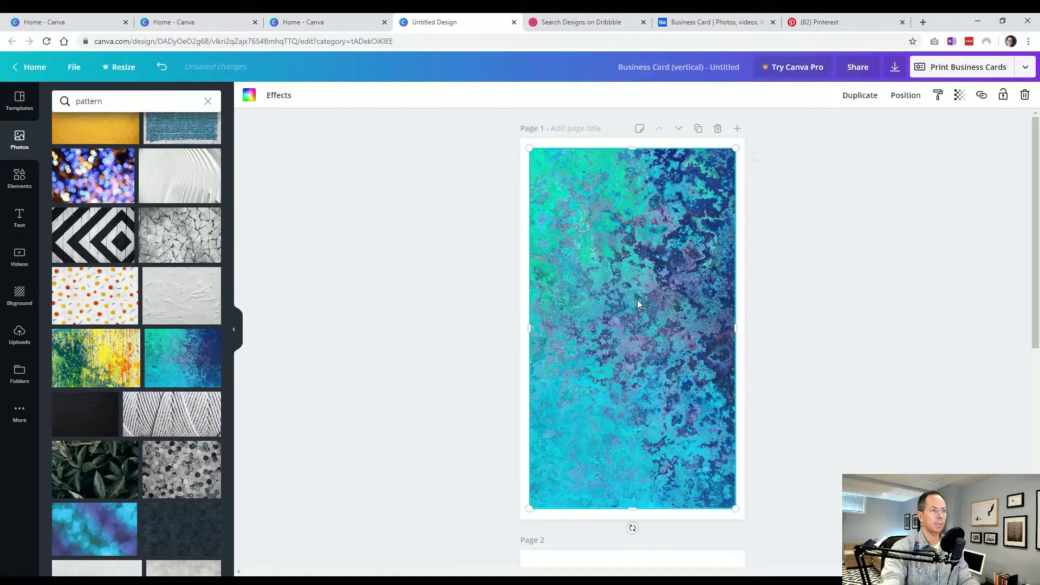
- Lower the texture's transparency, then readjust it to 68 for a softer look
{"action": "left_click", "coordinate": [960, 95]}
{"action": "left_click_drag", "start_coordinate": [916, 123], "coordinate": [893, 128]}
{"action": "left_click", "coordinate": [908, 261]}
{"action": "left_click", "coordinate": [907, 262]}
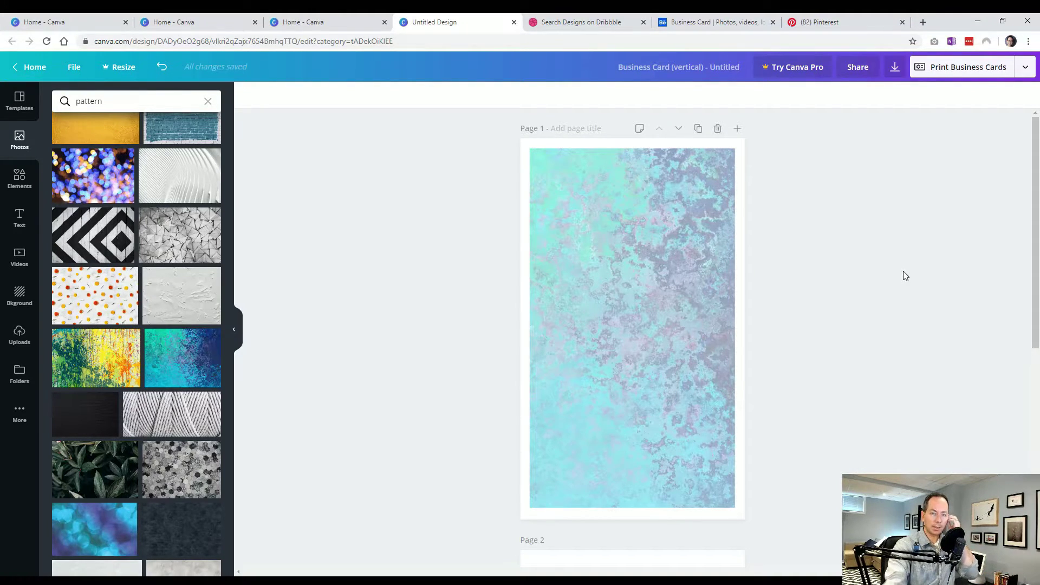
{"action": "left_click", "coordinate": [741, 293]}
{"action": "left_click", "coordinate": [960, 94]}
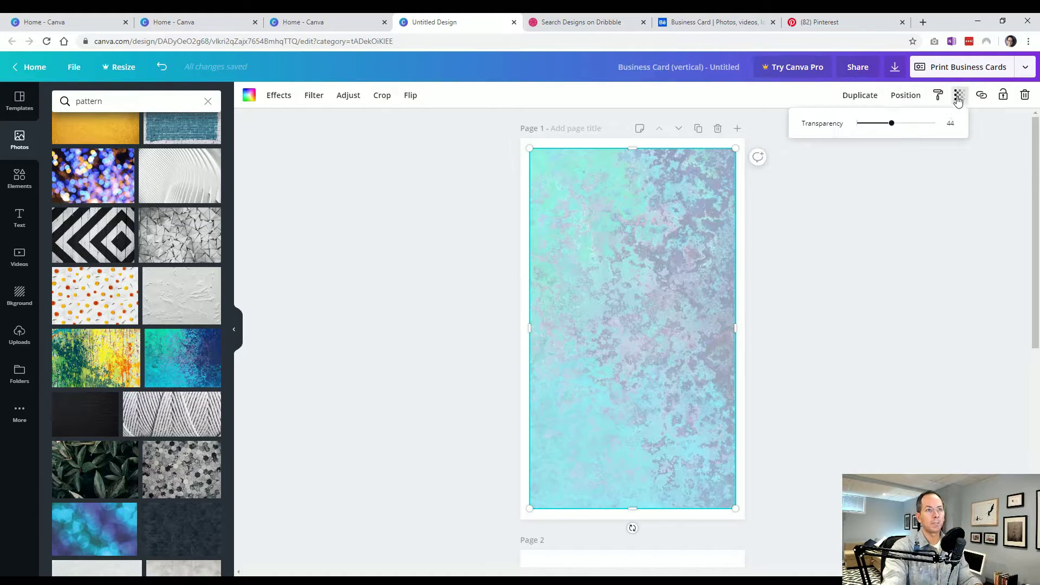
{"action": "left_click_drag", "start_coordinate": [894, 124], "coordinate": [912, 126]}
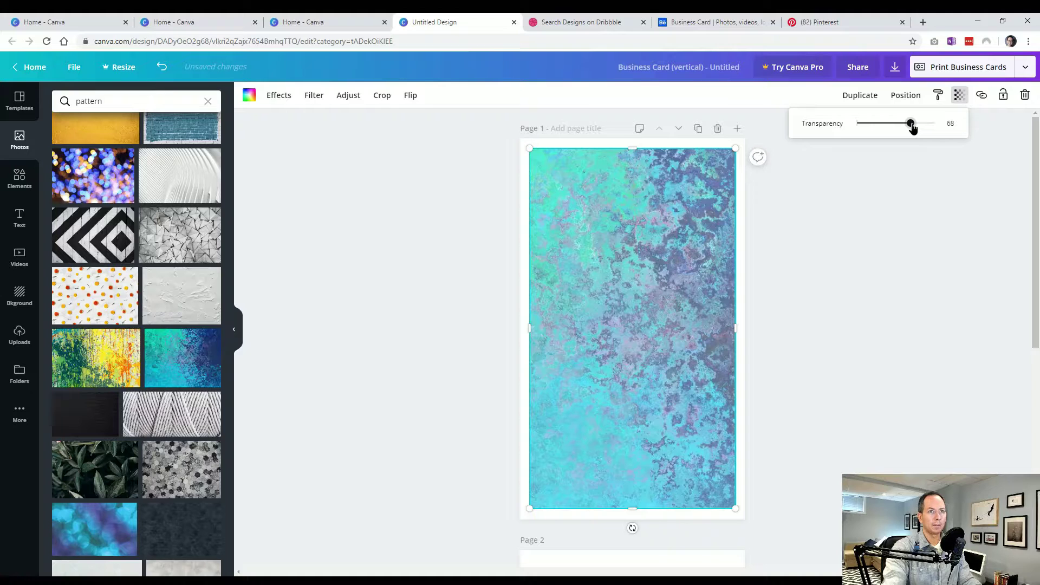
{"action": "left_click", "coordinate": [898, 232]}
{"action": "left_click", "coordinate": [326, 292]}
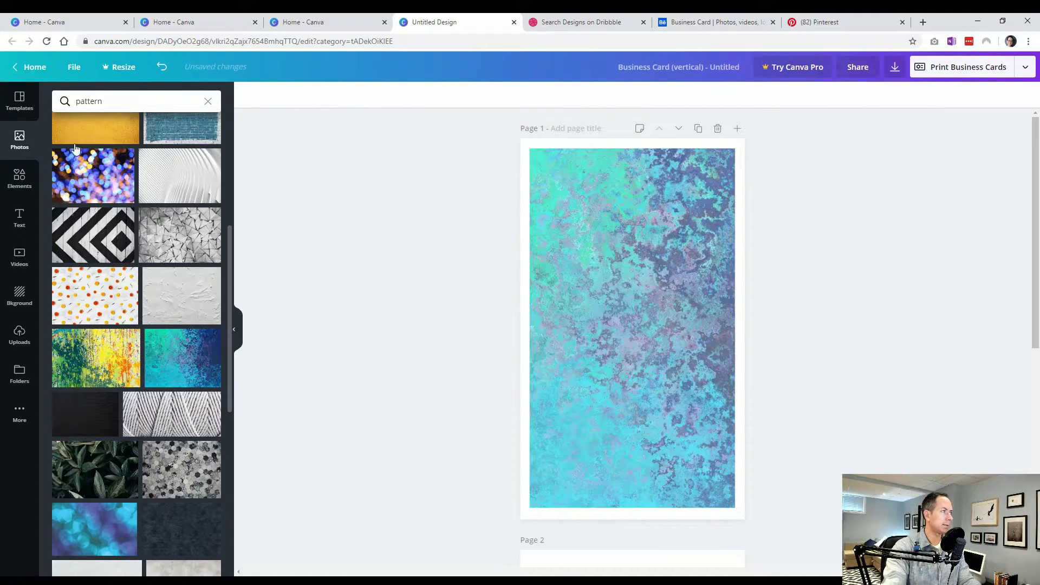
{"action": "left_click", "coordinate": [19, 178]}
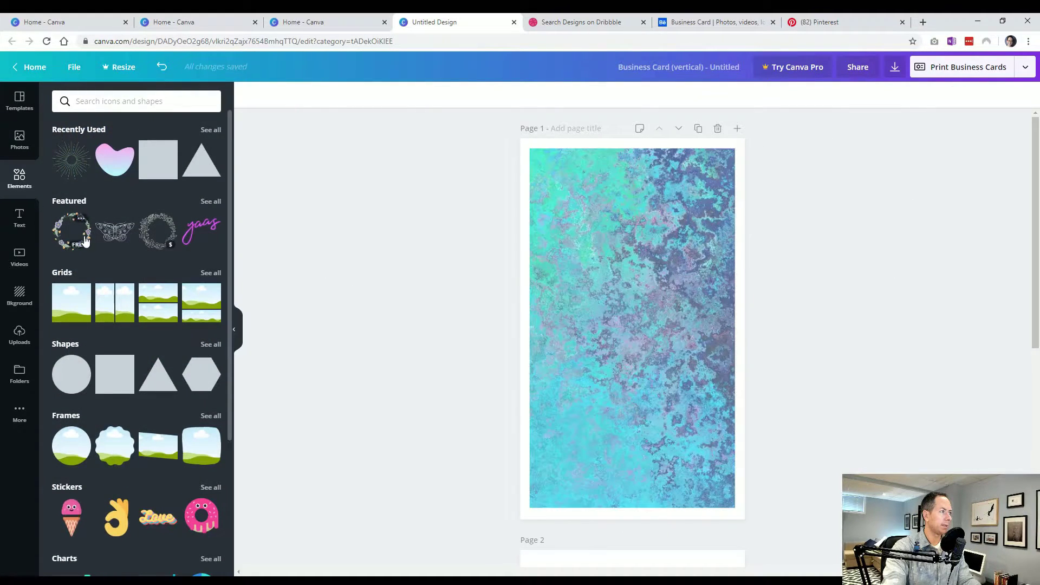
- Add a floral line drawing, enlarge it, turn it white, and hang it off the upper right edge
{"action": "left_click", "coordinate": [158, 231]}
{"action": "left_click_drag", "start_coordinate": [589, 290], "coordinate": [477, 182]}
{"action": "left_click_drag", "start_coordinate": [547, 342], "coordinate": [755, 320]}
{"action": "left_click_drag", "start_coordinate": [687, 351], "coordinate": [660, 374]}
{"action": "left_click_drag", "start_coordinate": [690, 316], "coordinate": [711, 303]}
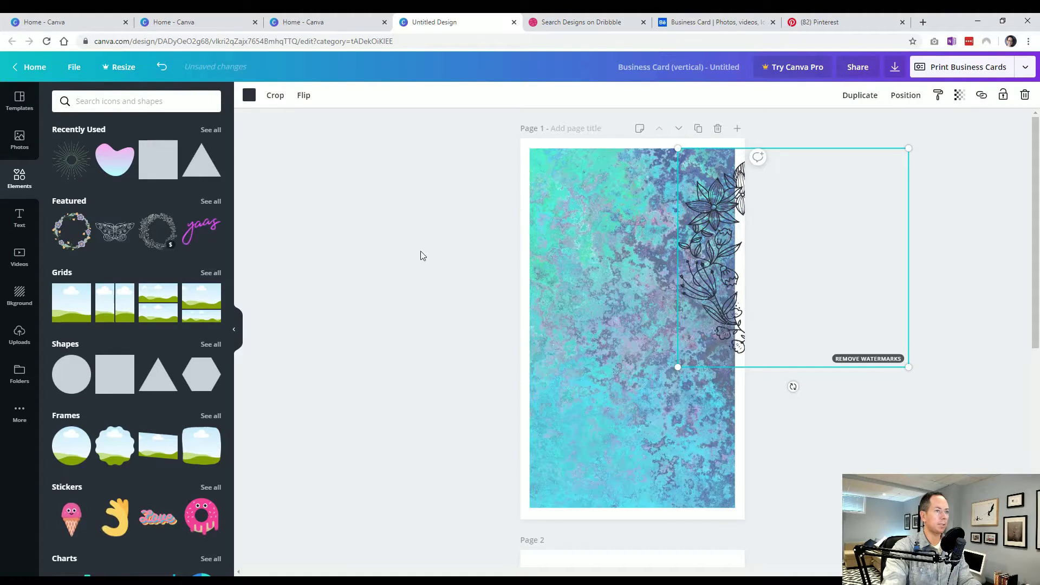
{"action": "left_click", "coordinate": [249, 95]}
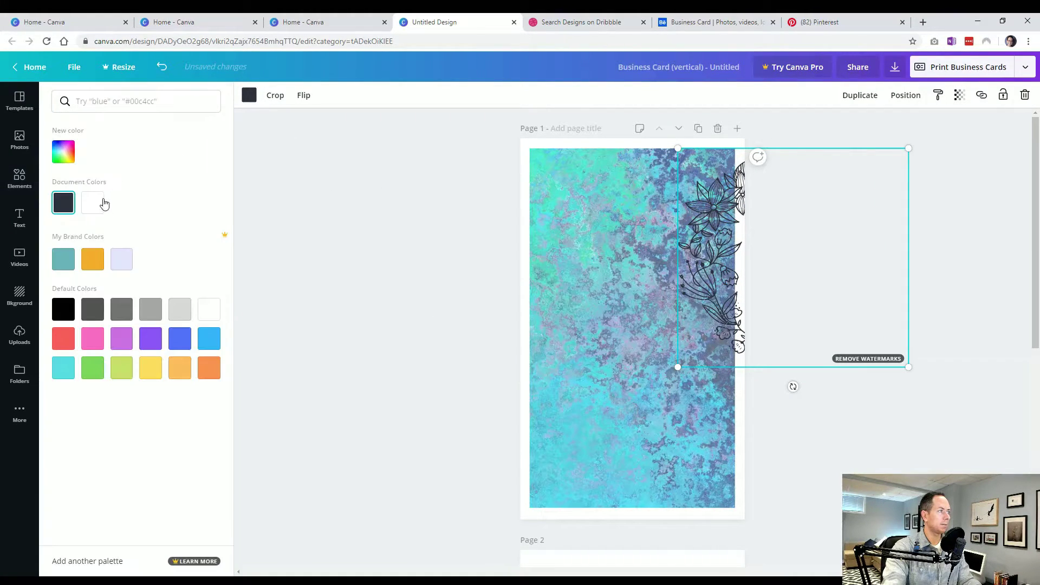
{"action": "left_click", "coordinate": [105, 202]}
{"action": "left_click", "coordinate": [368, 265]}
{"action": "left_click_drag", "start_coordinate": [741, 262], "coordinate": [747, 258]}
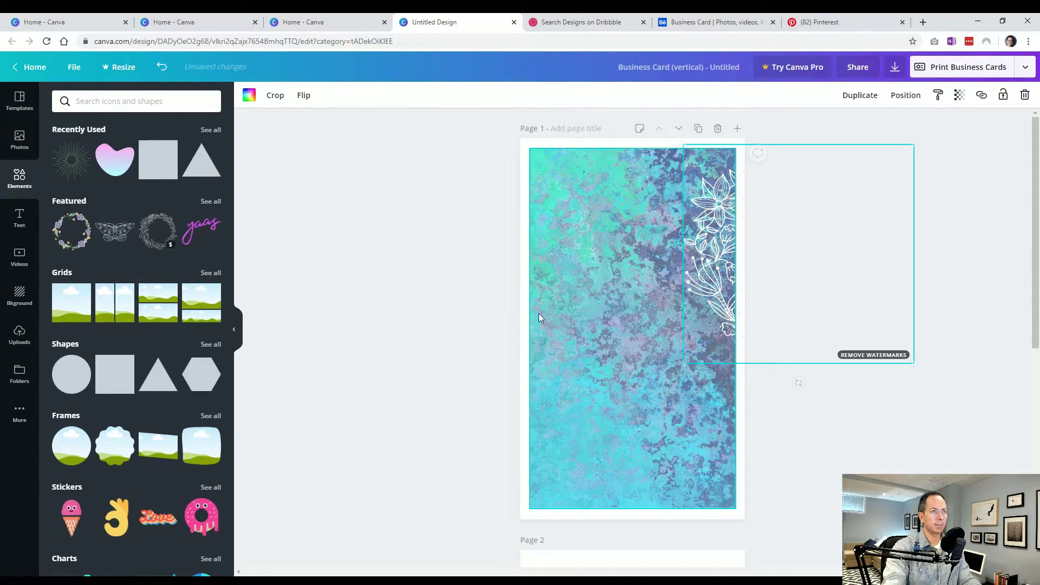
{"action": "left_click", "coordinate": [412, 369]}
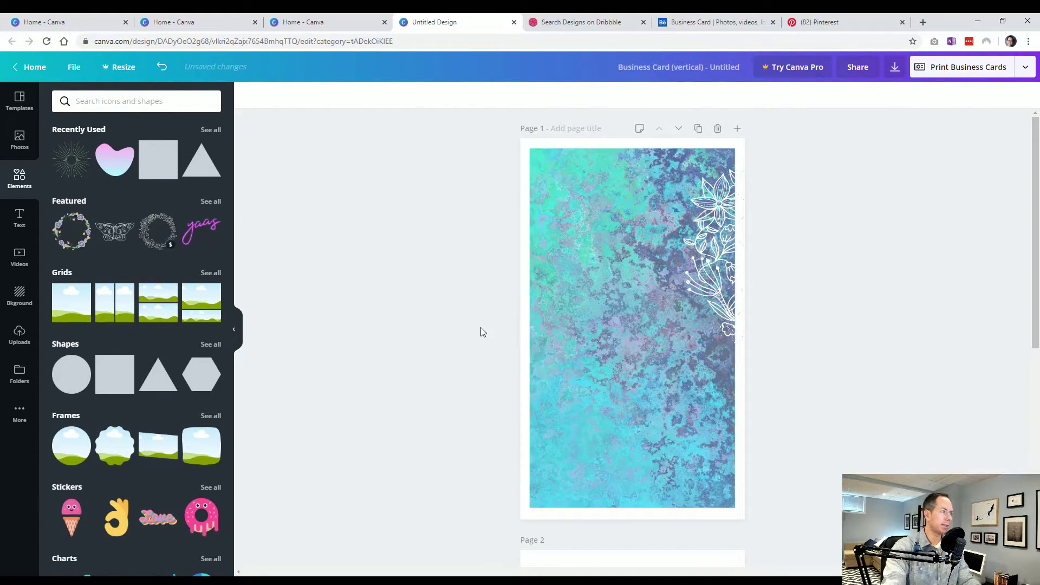
- Place an enlarged white floral drawing at the card's lower-left corner
{"action": "left_click", "coordinate": [744, 258]}
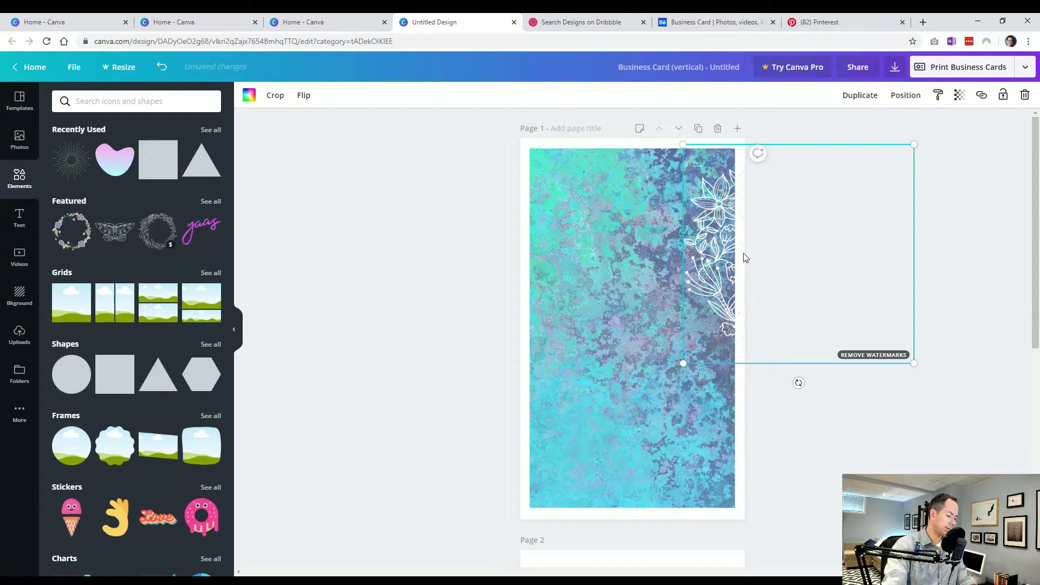
{"action": "left_click_drag", "start_coordinate": [726, 279], "coordinate": [431, 458]}
{"action": "left_click_drag", "start_coordinate": [645, 352], "coordinate": [674, 323]}
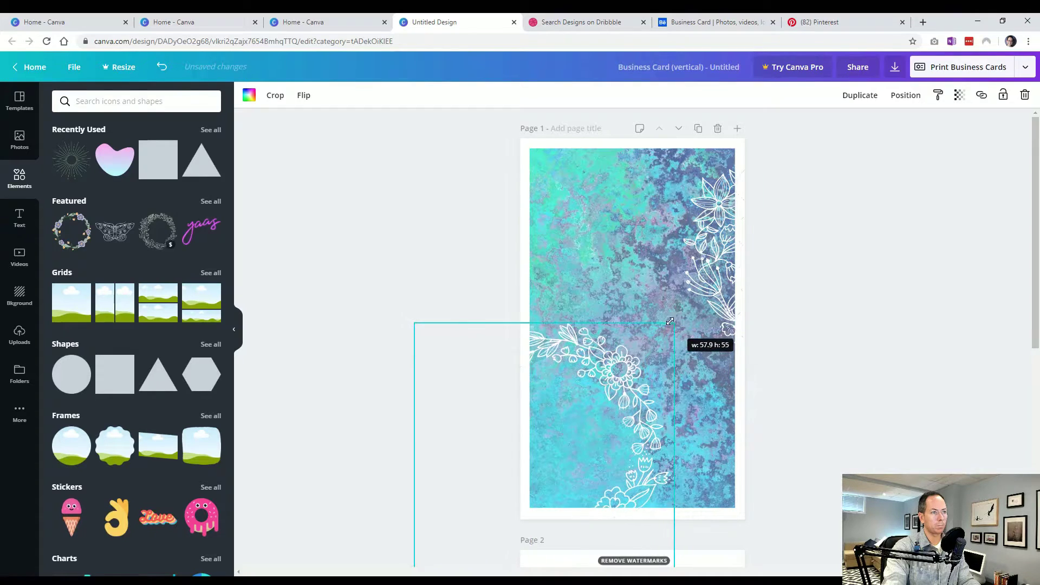
{"action": "left_click_drag", "start_coordinate": [615, 366], "coordinate": [596, 374]}
{"action": "left_click", "coordinate": [346, 369]}
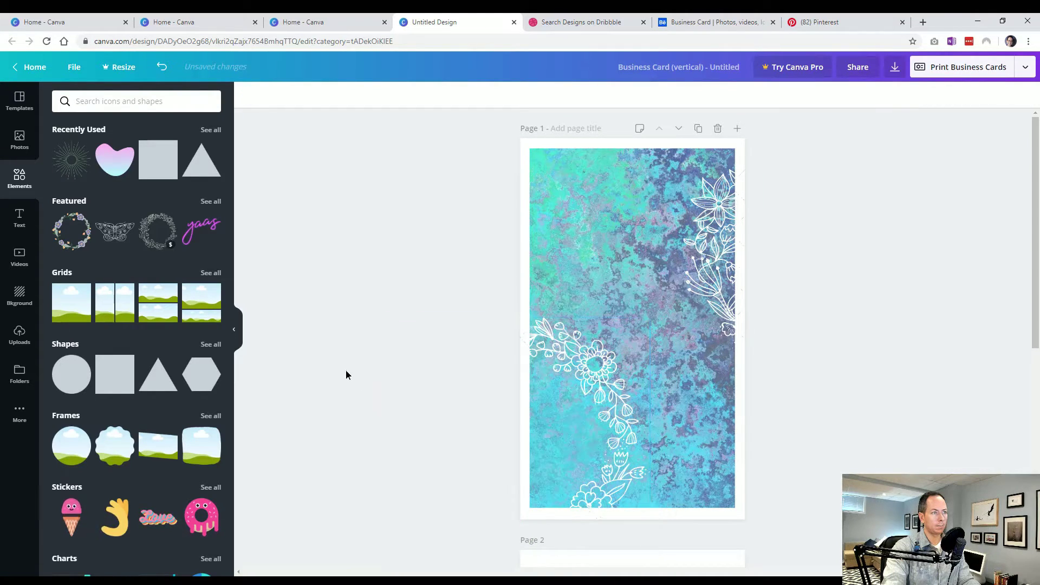
{"action": "left_click", "coordinate": [606, 220]}
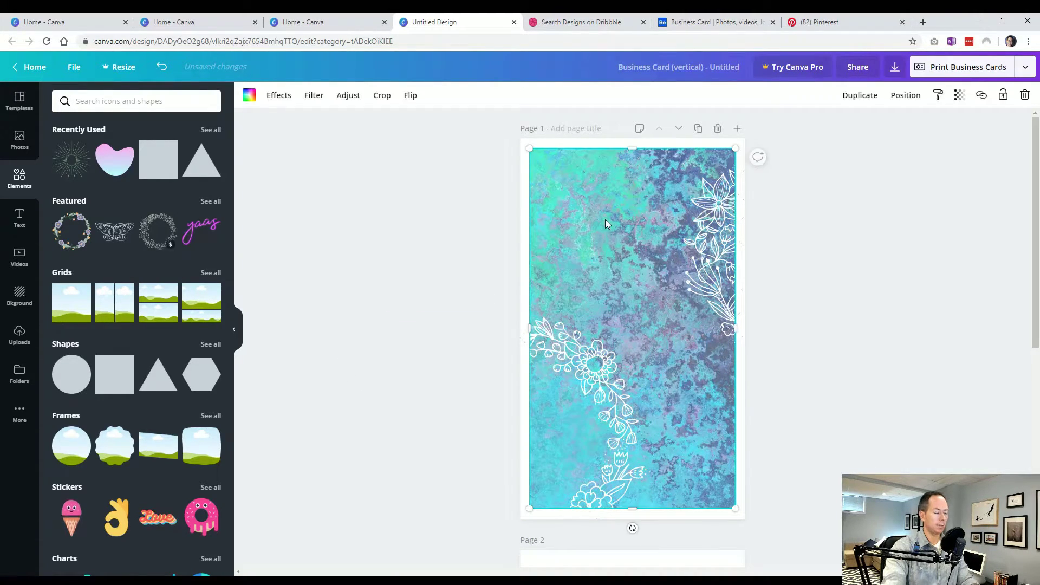
{"action": "scroll", "coordinate": [606, 220], "scroll_direction": "down", "scroll_amount": 5}
- Paste the teal texture onto page 2 and resize it to cover the upper portion
{"action": "left_click", "coordinate": [606, 220]}
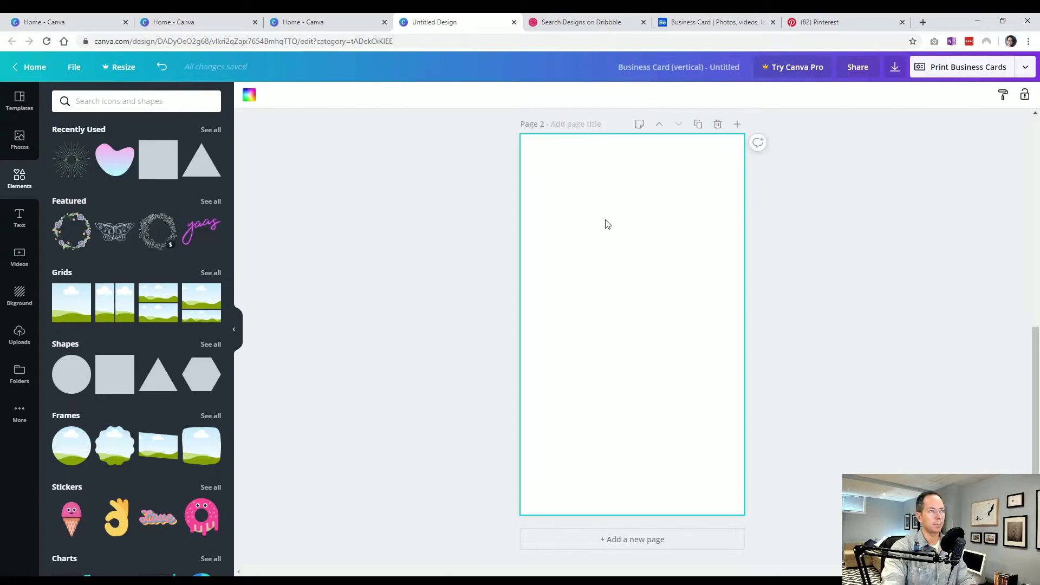
{"action": "key", "text": "ctrl+v"}
{"action": "left_click_drag", "start_coordinate": [641, 507], "coordinate": [632, 352]}
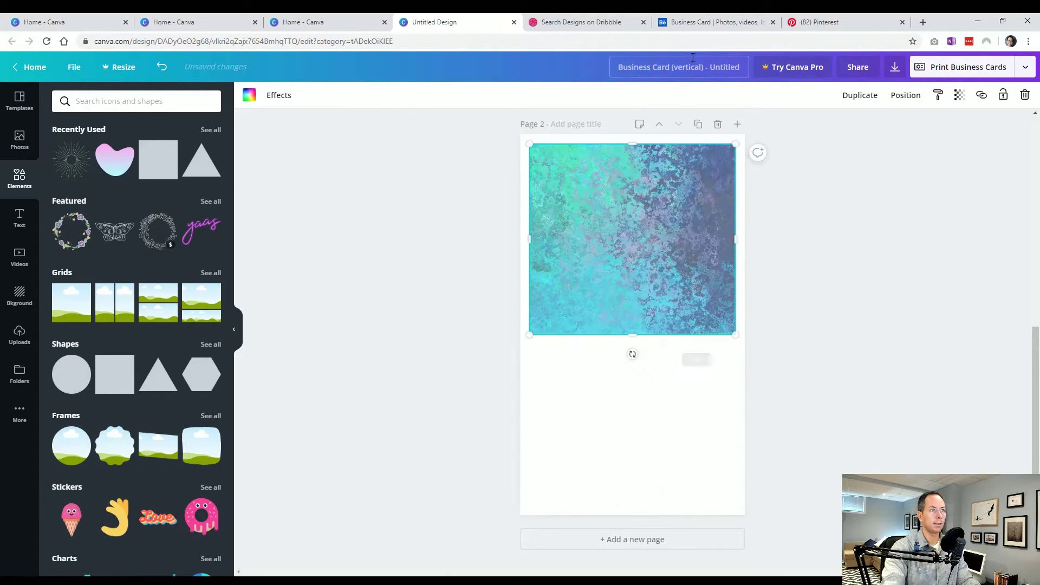
{"action": "left_click", "coordinate": [716, 24]}
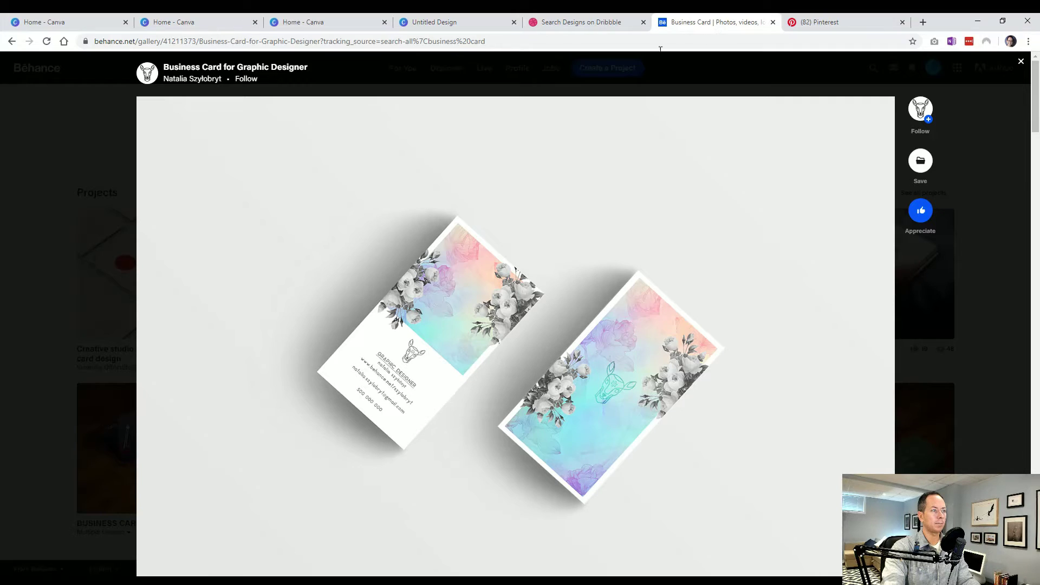
{"action": "left_click", "coordinate": [467, 20]}
{"action": "left_click_drag", "start_coordinate": [636, 334], "coordinate": [635, 343]}
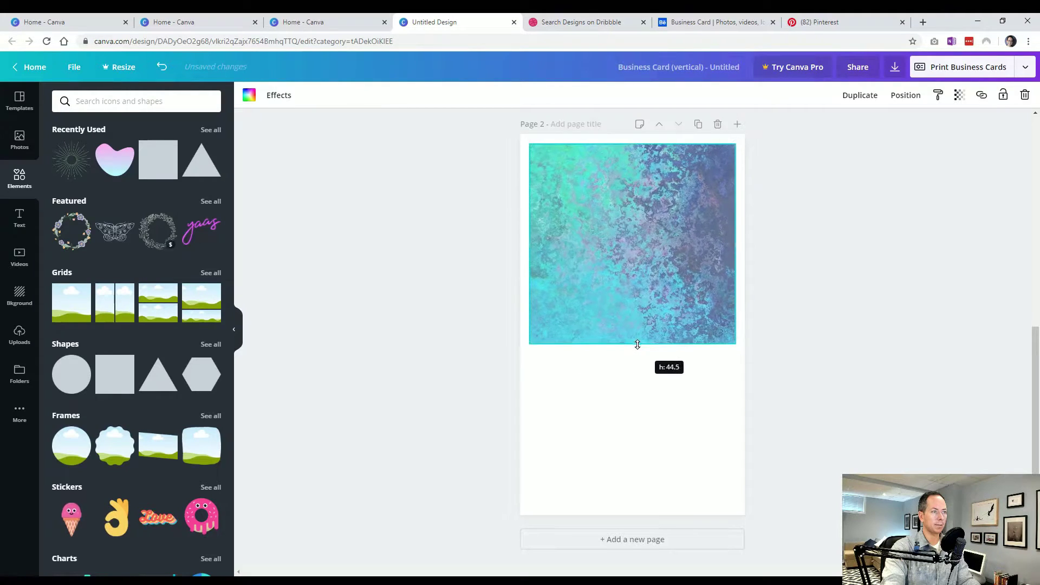
{"action": "left_click", "coordinate": [506, 378]}
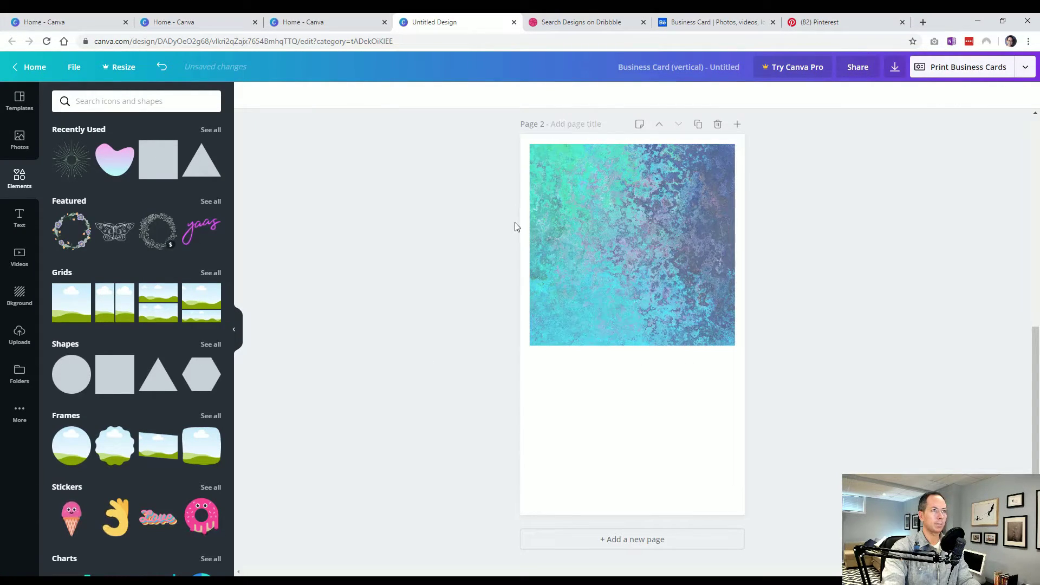
- Paste a copy of page 1's white flower line art at page 2's top-left
{"action": "scroll", "coordinate": [501, 247], "scroll_direction": "up", "scroll_amount": 5}
{"action": "left_click", "coordinate": [602, 325]}
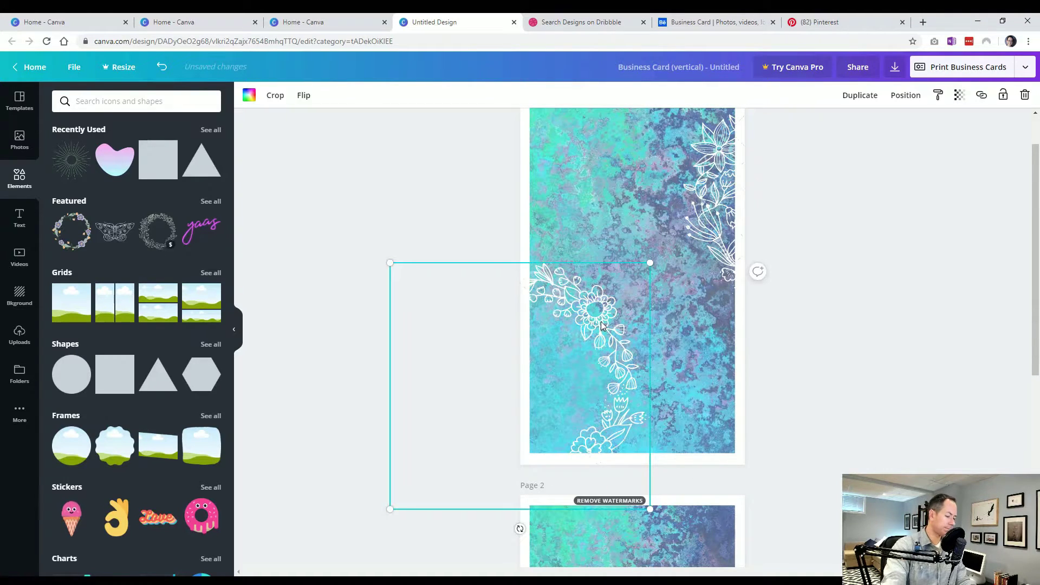
{"action": "left_click", "coordinate": [345, 430]}
{"action": "scroll", "coordinate": [345, 430], "scroll_direction": "down", "scroll_amount": 4}
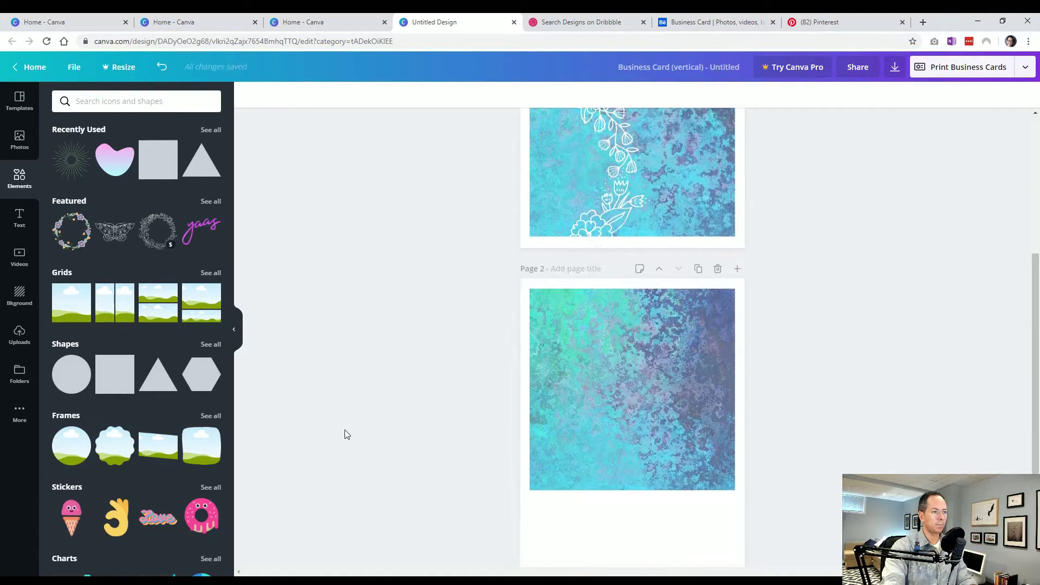
{"action": "left_click", "coordinate": [602, 409]}
{"action": "key", "text": "ctrl+v"}
{"action": "left_click_drag", "start_coordinate": [569, 475], "coordinate": [571, 177]}
{"action": "left_click_drag", "start_coordinate": [602, 338], "coordinate": [602, 339]}
{"action": "scroll", "coordinate": [545, 270], "scroll_direction": "down", "scroll_amount": 3}
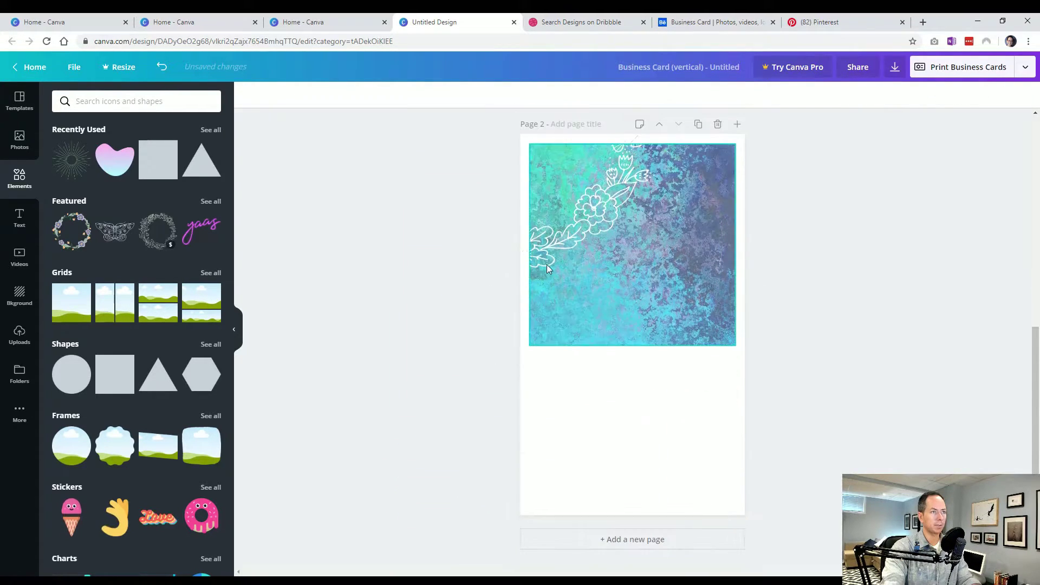
{"action": "left_click_drag", "start_coordinate": [554, 234], "coordinate": [550, 218]}
{"action": "left_click", "coordinate": [477, 373]}
- Recolour a flower drawing light blue, shrink it and place it at page 2's bottom-right
{"action": "left_click", "coordinate": [569, 222]}
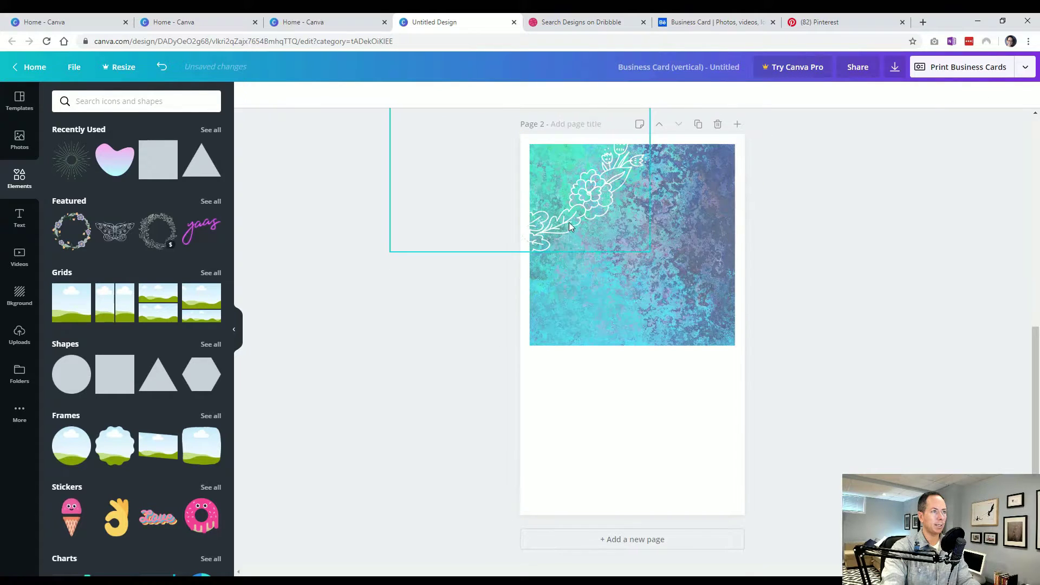
{"action": "left_click_drag", "start_coordinate": [569, 222], "coordinate": [727, 503]}
{"action": "left_click_drag", "start_coordinate": [641, 376], "coordinate": [661, 448]}
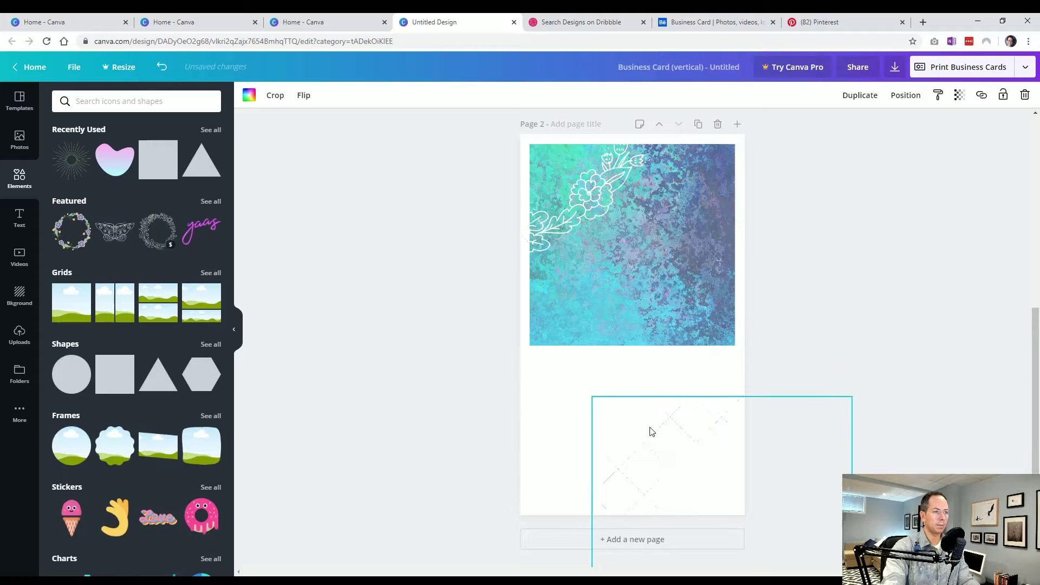
{"action": "left_click", "coordinate": [252, 102]}
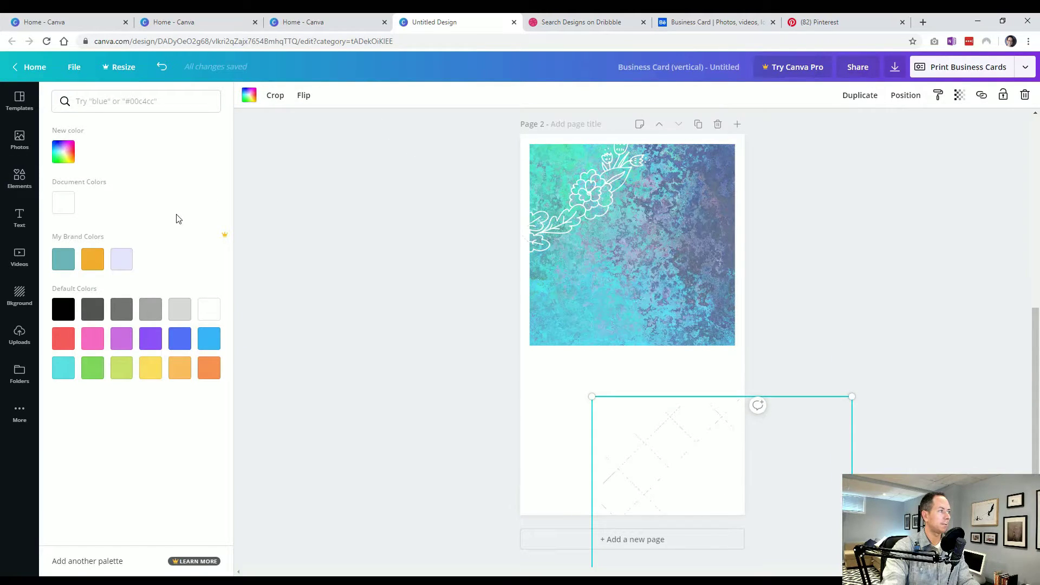
{"action": "left_click", "coordinate": [209, 338]}
{"action": "left_click_drag", "start_coordinate": [666, 444], "coordinate": [703, 466]}
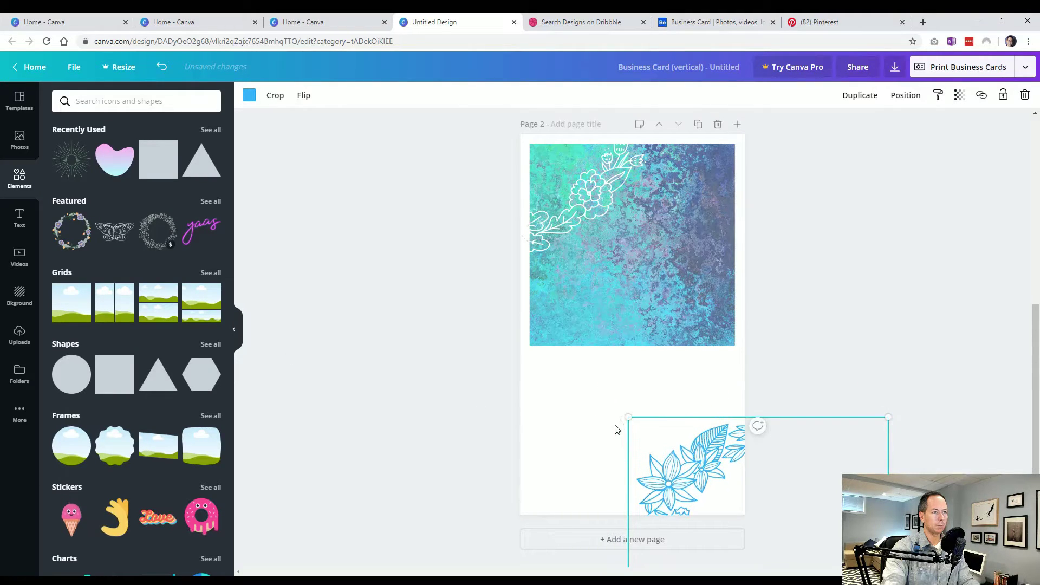
{"action": "left_click_drag", "start_coordinate": [627, 419], "coordinate": [660, 448]}
{"action": "left_click_drag", "start_coordinate": [706, 474], "coordinate": [696, 435]}
{"action": "left_click", "coordinate": [439, 449]}
{"action": "scroll", "coordinate": [464, 390], "scroll_direction": "up", "scroll_amount": 5}
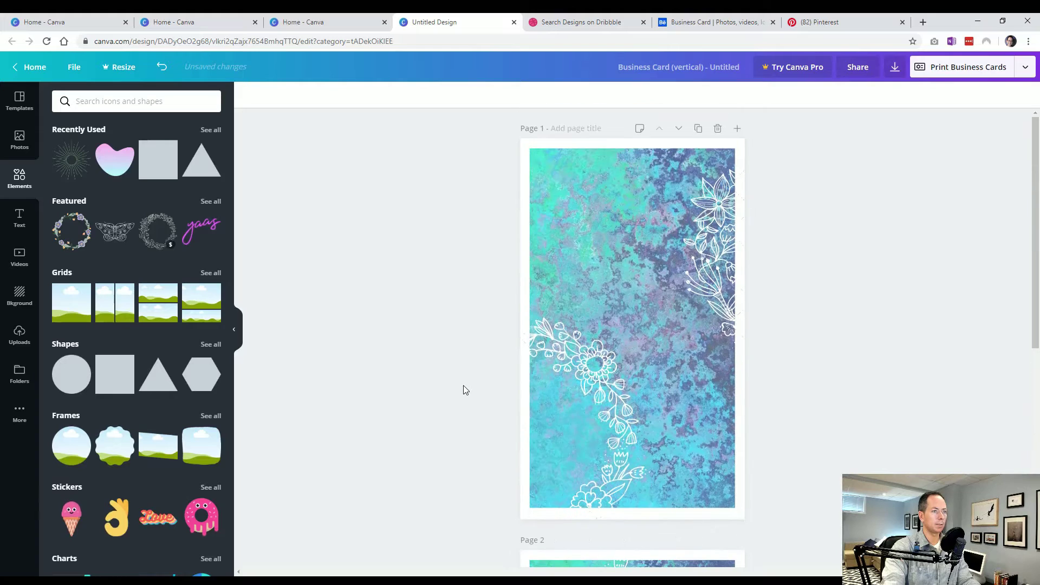
{"action": "scroll", "coordinate": [463, 385], "scroll_direction": "down", "scroll_amount": 5}
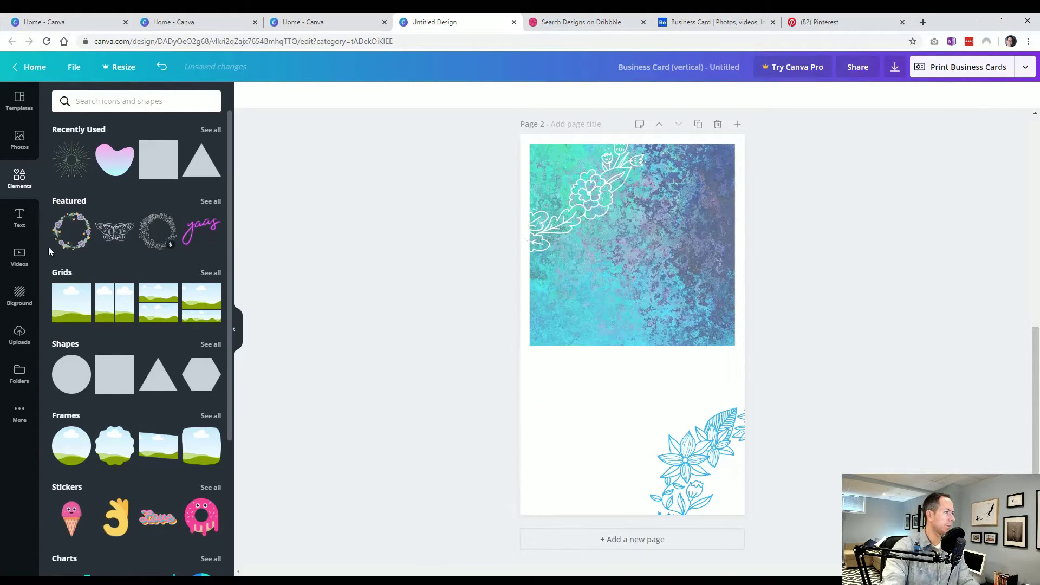
- Add a shrunken EMAIL/WEB contact text block below the image, plus an 'Add a heading' box
{"action": "left_click", "coordinate": [12, 142]}
{"action": "left_click", "coordinate": [21, 228]}
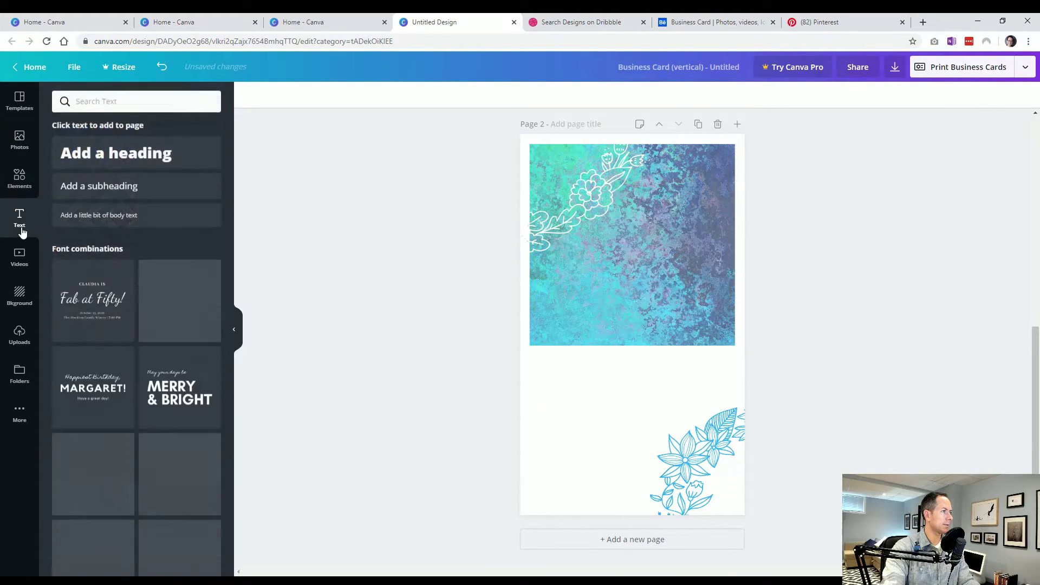
{"action": "scroll", "coordinate": [121, 297], "scroll_direction": "down", "scroll_amount": 1}
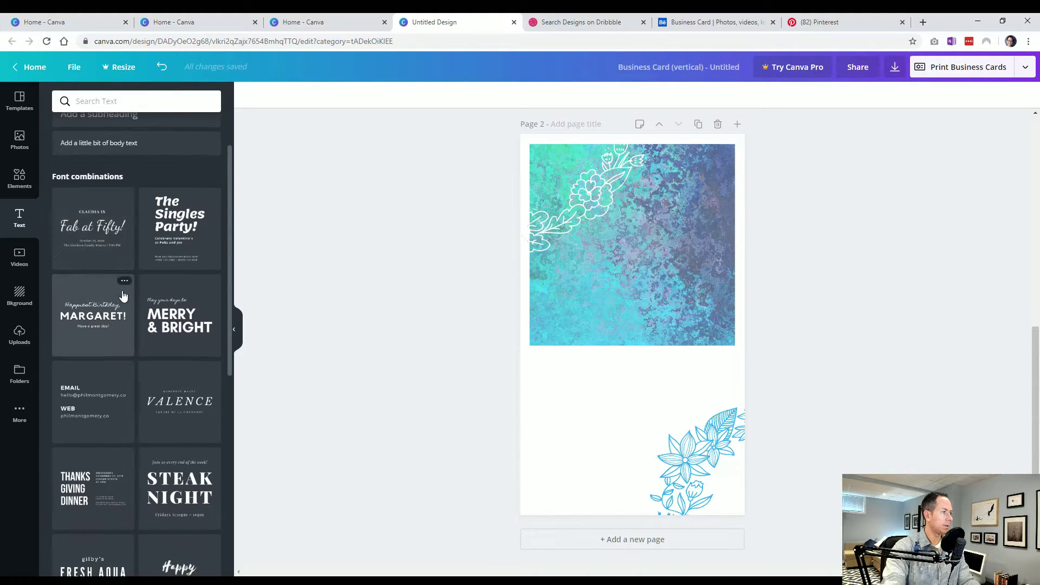
{"action": "left_click", "coordinate": [102, 413]}
{"action": "left_click_drag", "start_coordinate": [570, 297], "coordinate": [564, 364]}
{"action": "left_click_drag", "start_coordinate": [713, 357], "coordinate": [671, 376]}
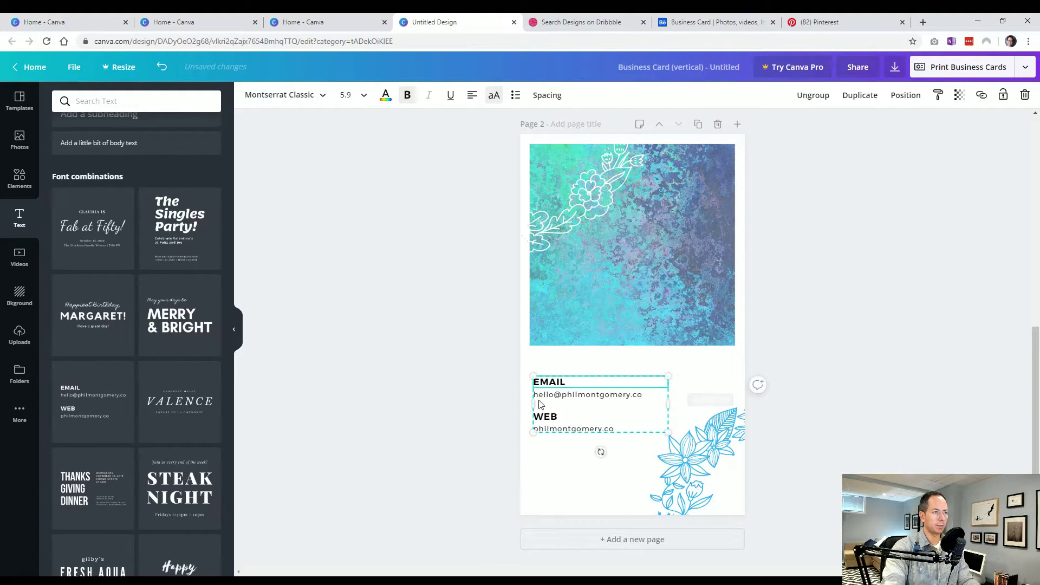
{"action": "left_click_drag", "start_coordinate": [549, 387], "coordinate": [549, 413]}
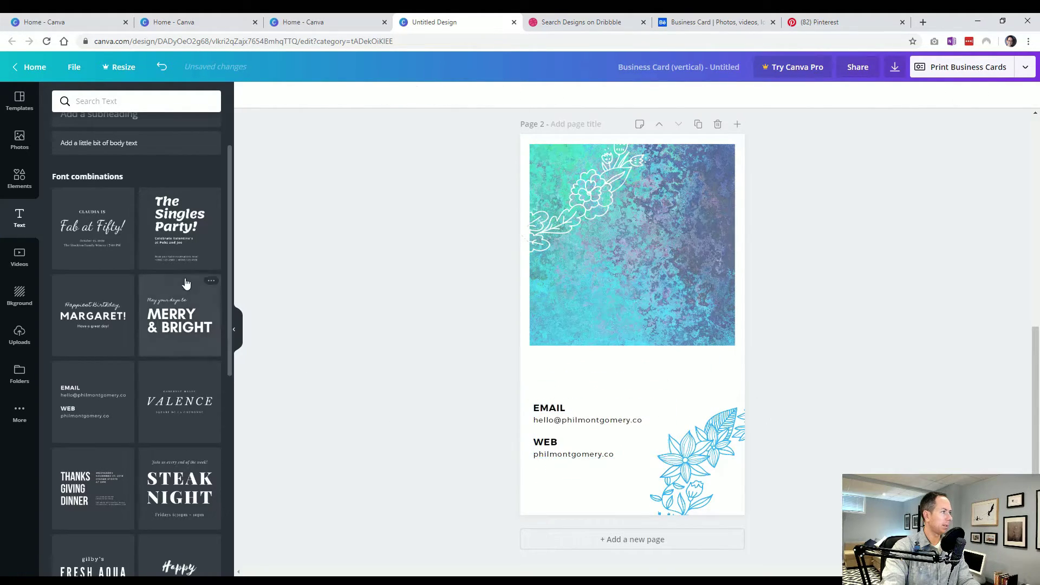
{"action": "scroll", "coordinate": [123, 235], "scroll_direction": "up", "scroll_amount": 2}
{"action": "left_click", "coordinate": [116, 157]}
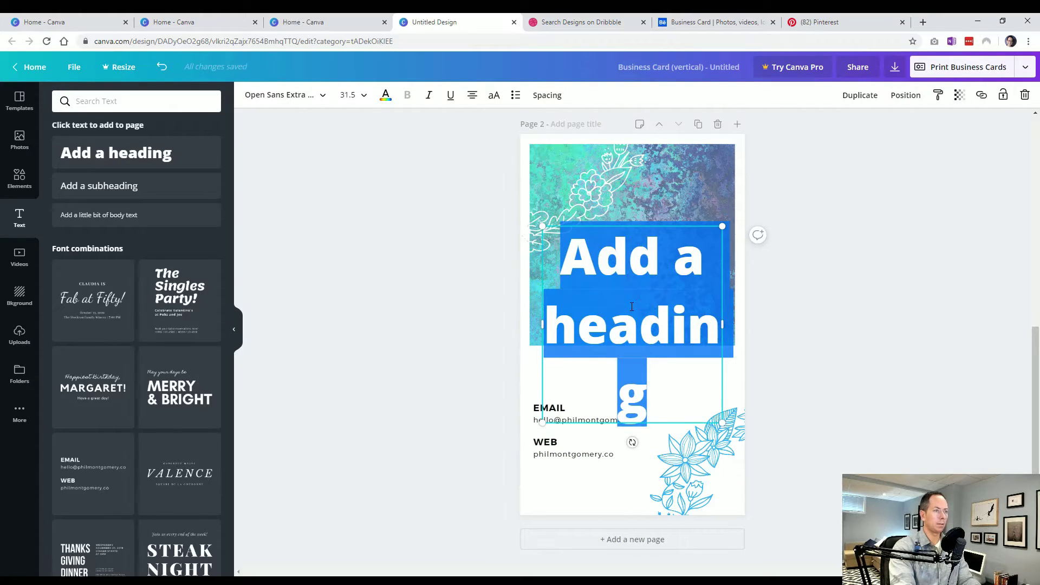
- Type 'Company' as the heading, shrink it above the contact lines and left-align it
{"action": "type", "text": "M"}
{"action": "key", "text": "BackSpace"}
{"action": "type", "text": "Company"}
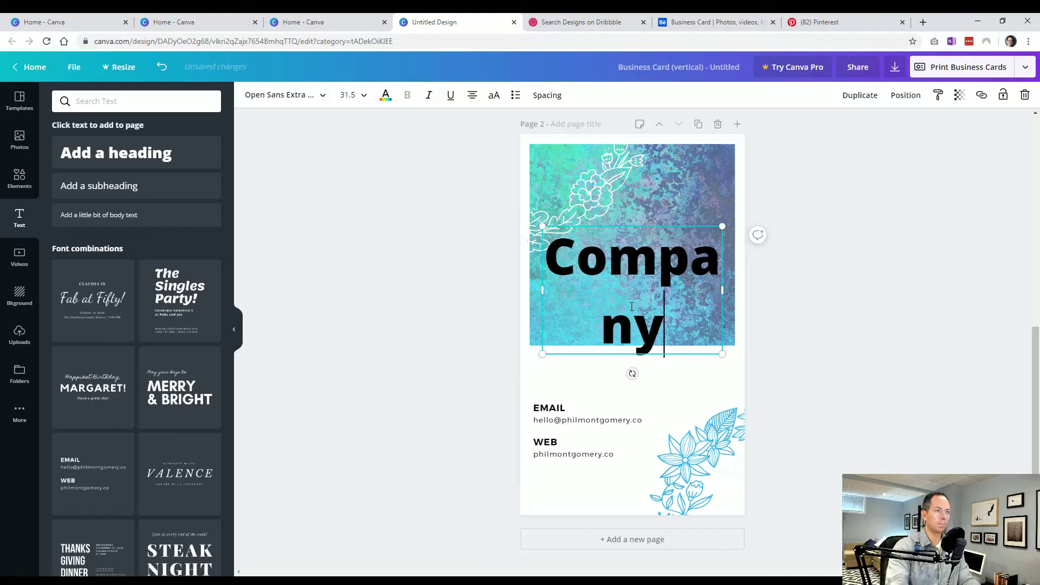
{"action": "left_click_drag", "start_coordinate": [724, 224], "coordinate": [687, 379]}
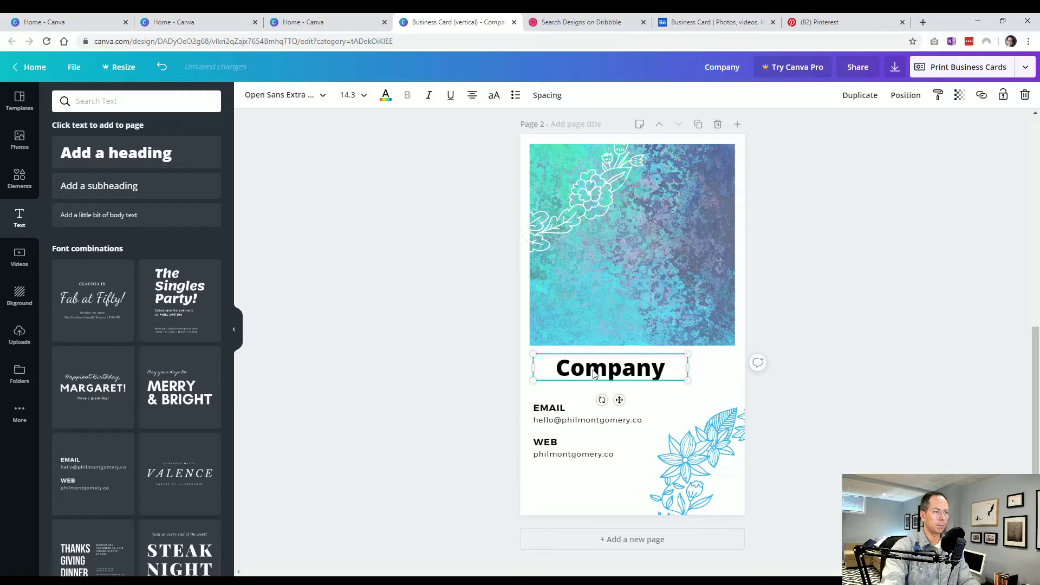
{"action": "left_click", "coordinate": [469, 95]}
{"action": "left_click_drag", "start_coordinate": [552, 364], "coordinate": [551, 371]}
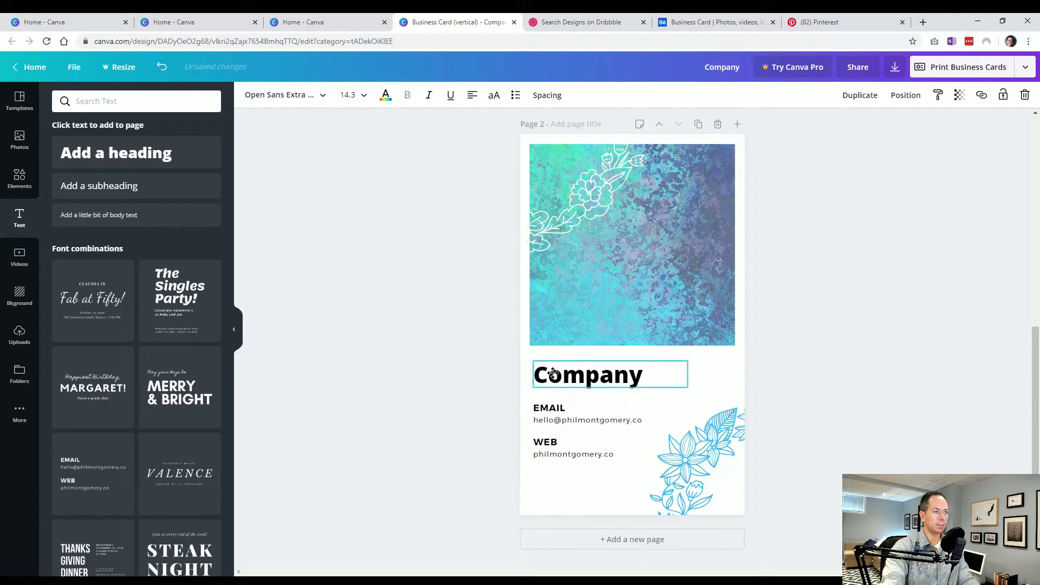
{"action": "left_click", "coordinate": [447, 380]}
- Colour the Company heading dark grey and nudge the contact block up slightly
{"action": "left_click", "coordinate": [601, 374]}
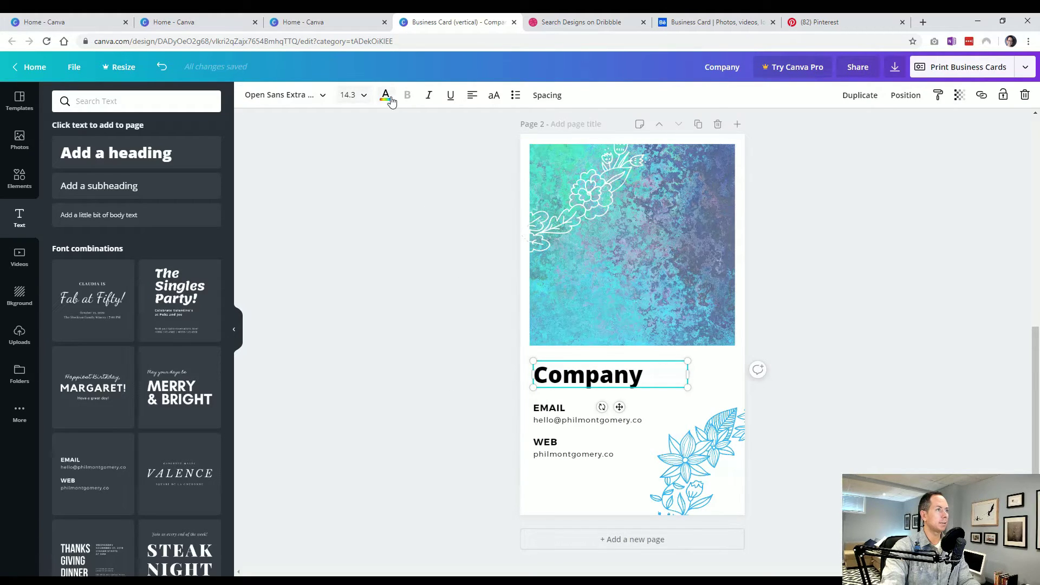
{"action": "left_click", "coordinate": [387, 99]}
{"action": "left_click", "coordinate": [93, 203]}
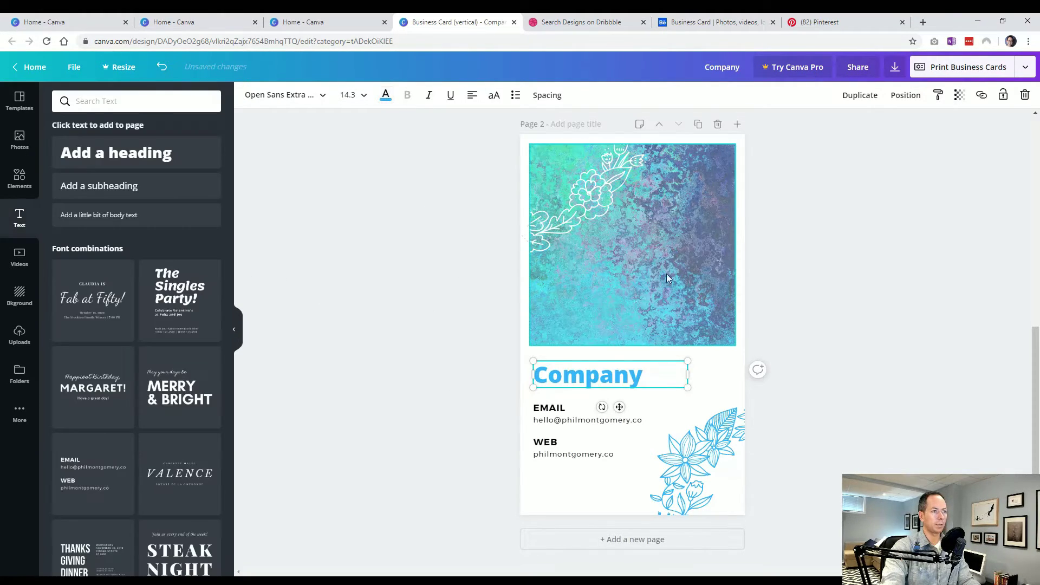
{"action": "left_click", "coordinate": [386, 98]}
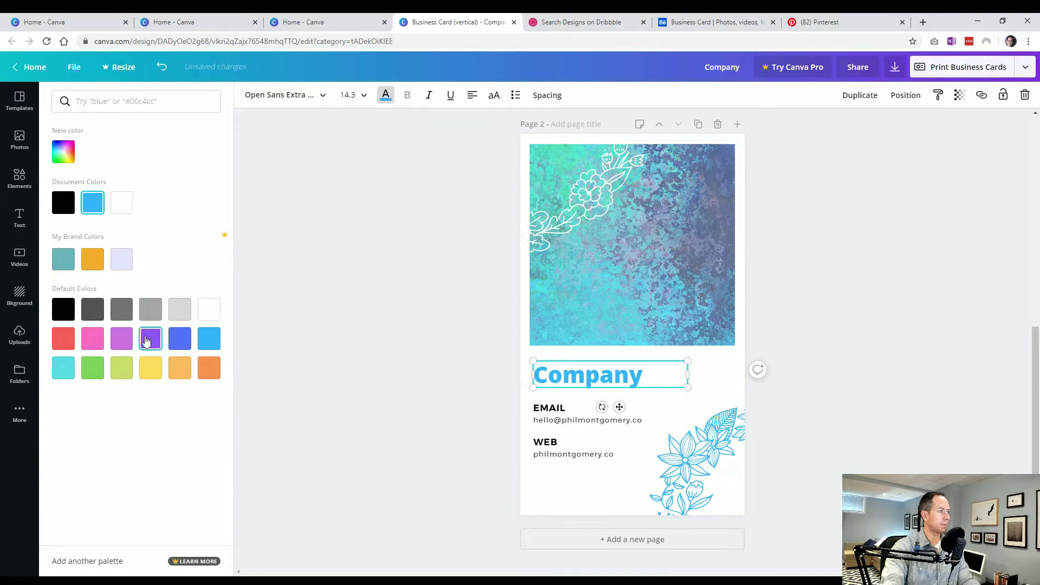
{"action": "left_click", "coordinate": [93, 309]}
{"action": "left_click", "coordinate": [406, 359]}
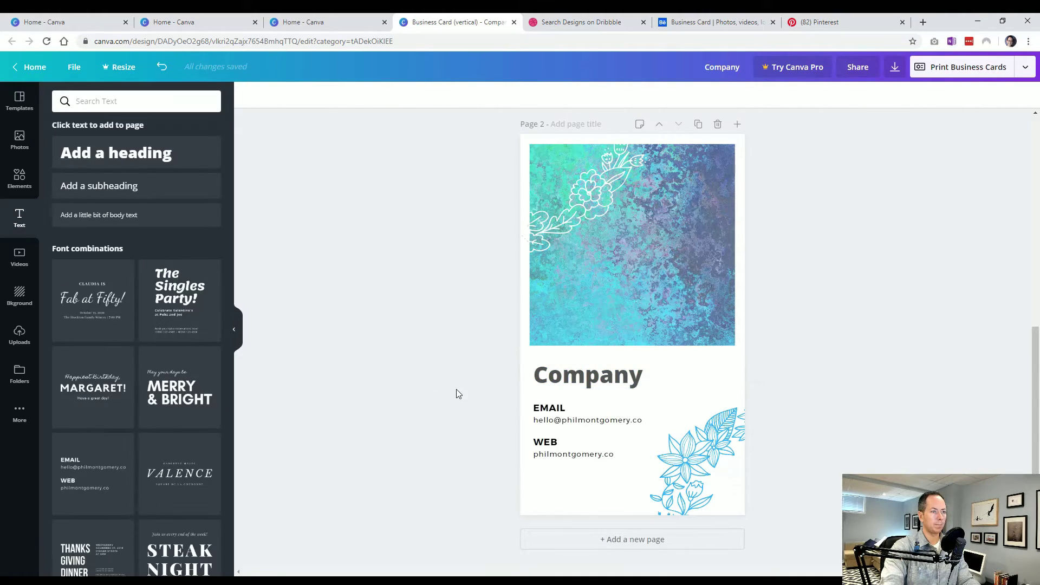
{"action": "left_click", "coordinate": [564, 420]}
{"action": "left_click_drag", "start_coordinate": [563, 421], "coordinate": [564, 413]}
- Nudge the Company heading's position with the arrow keys
{"action": "left_click", "coordinate": [559, 372]}
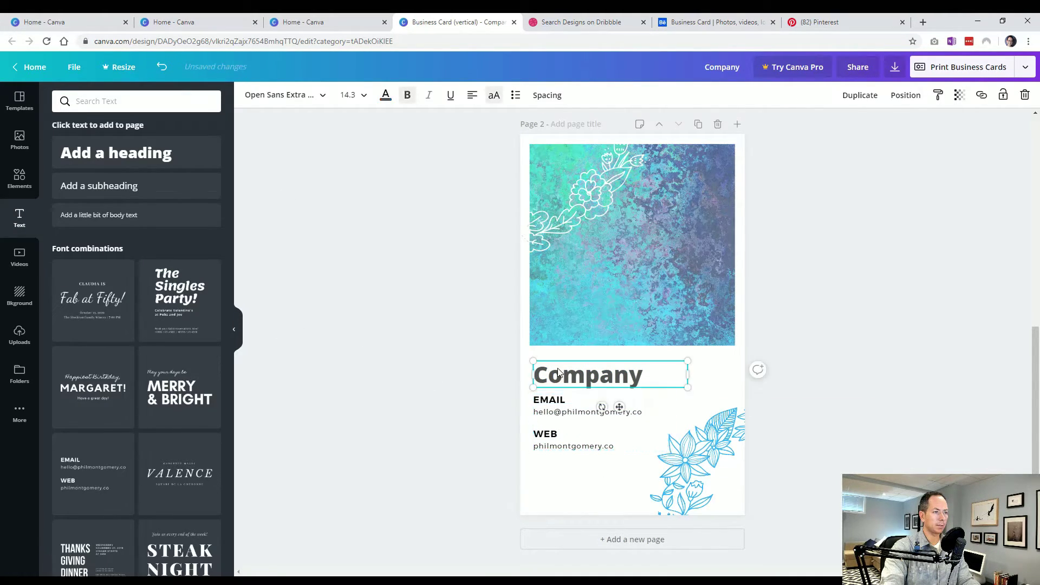
{"action": "key", "text": "Left"}
{"action": "key", "text": "Left"}
{"action": "key", "text": "Up"}
{"action": "key", "text": "Up"}
{"action": "key", "text": "Right"}
{"action": "key", "text": "Down"}
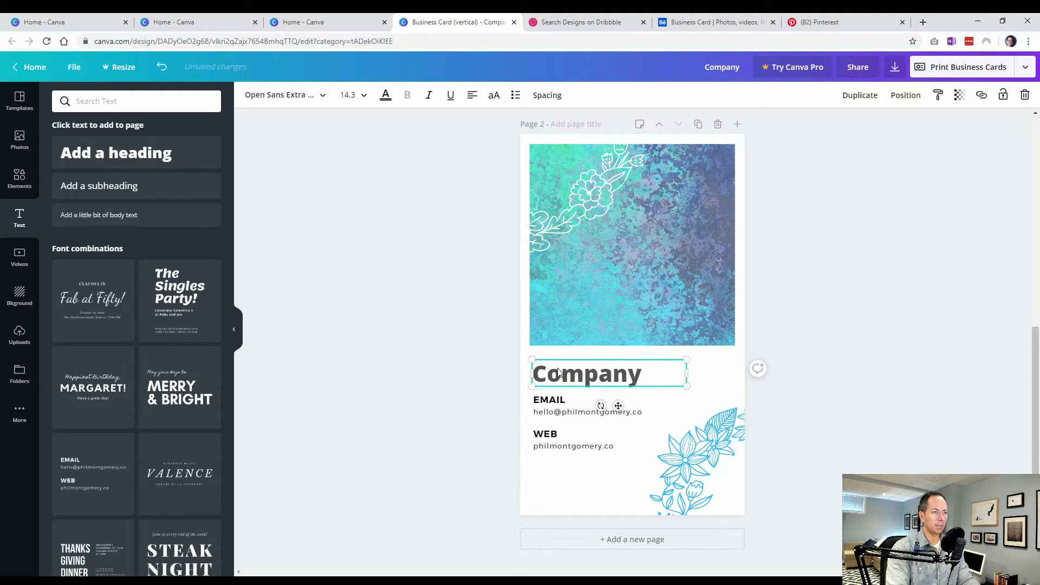
{"action": "left_click", "coordinate": [542, 400]}
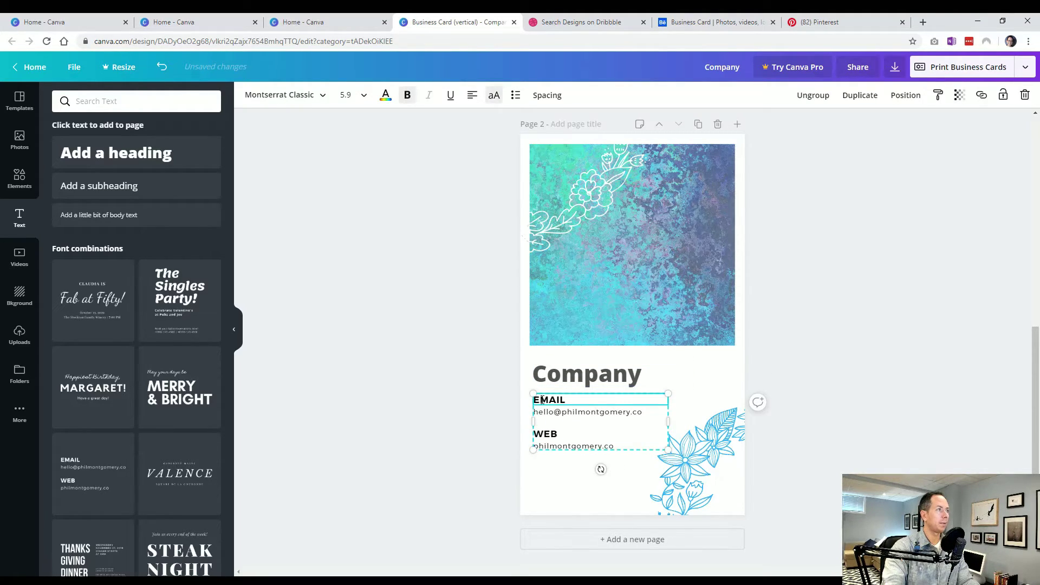
- Set the Company heading's font to Montserrat Light
{"action": "left_click", "coordinate": [575, 373]}
{"action": "left_click", "coordinate": [286, 95]}
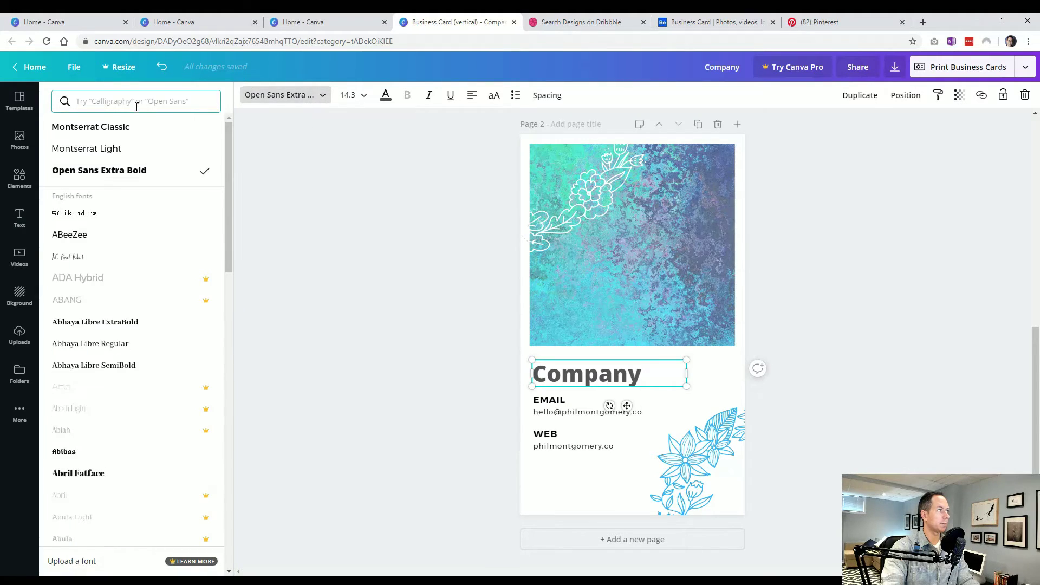
{"action": "left_click", "coordinate": [133, 128]}
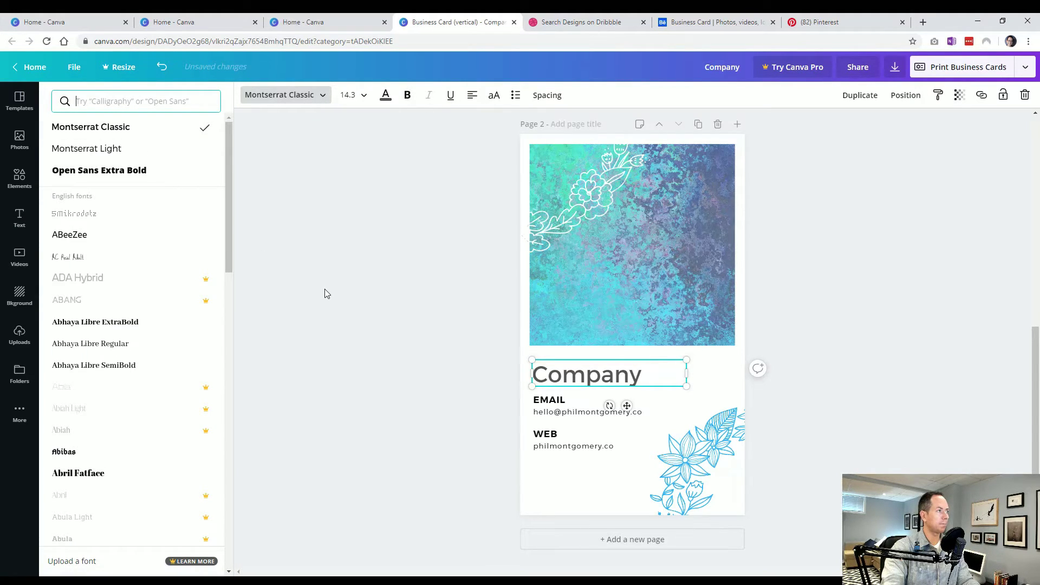
{"action": "left_click", "coordinate": [324, 288]}
{"action": "left_click", "coordinate": [561, 435]}
{"action": "left_click", "coordinate": [562, 378]}
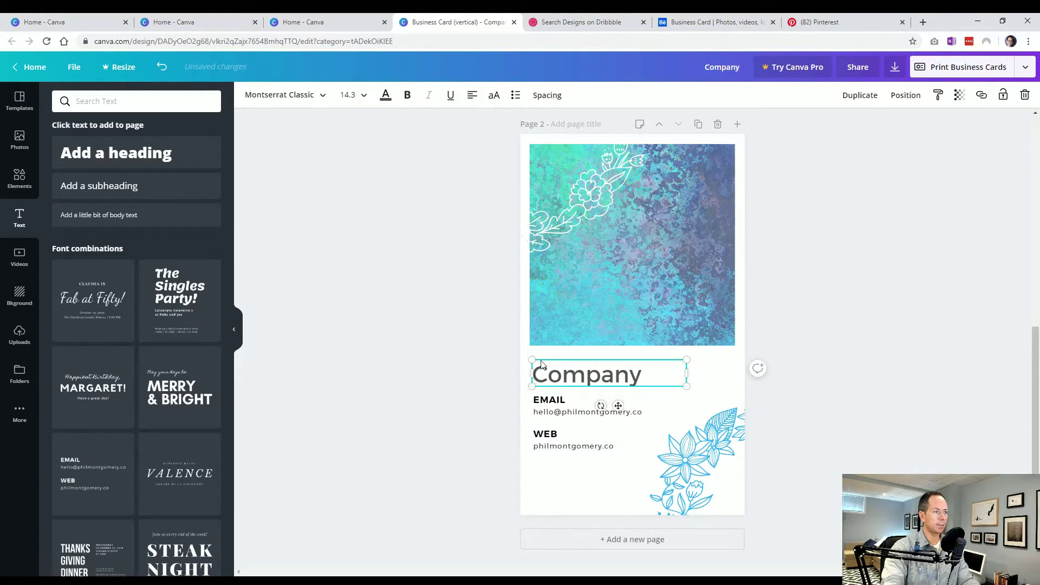
{"action": "left_click", "coordinate": [292, 95]}
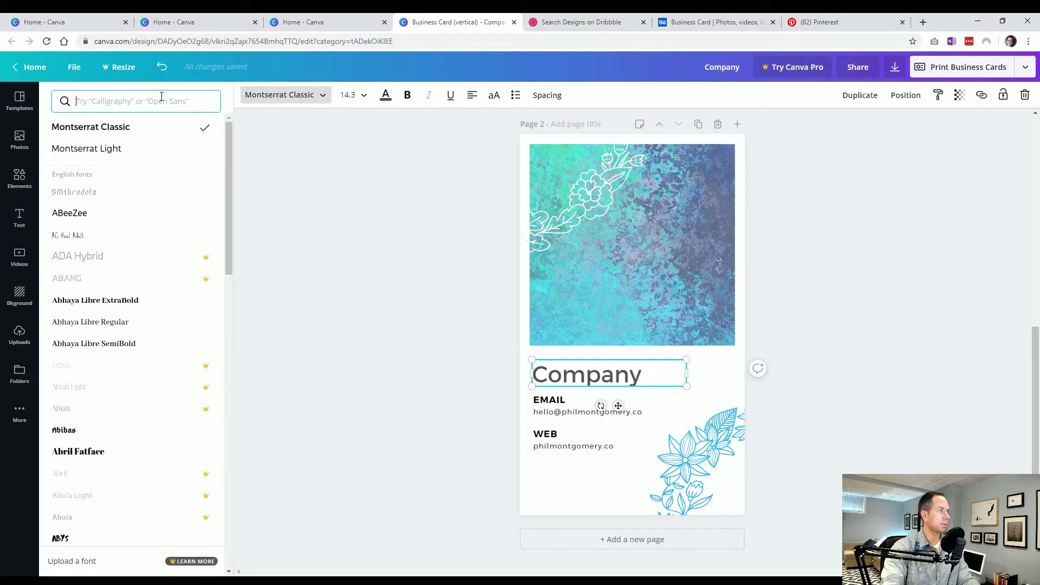
{"action": "left_click", "coordinate": [109, 146]}
{"action": "left_click", "coordinate": [372, 348]}
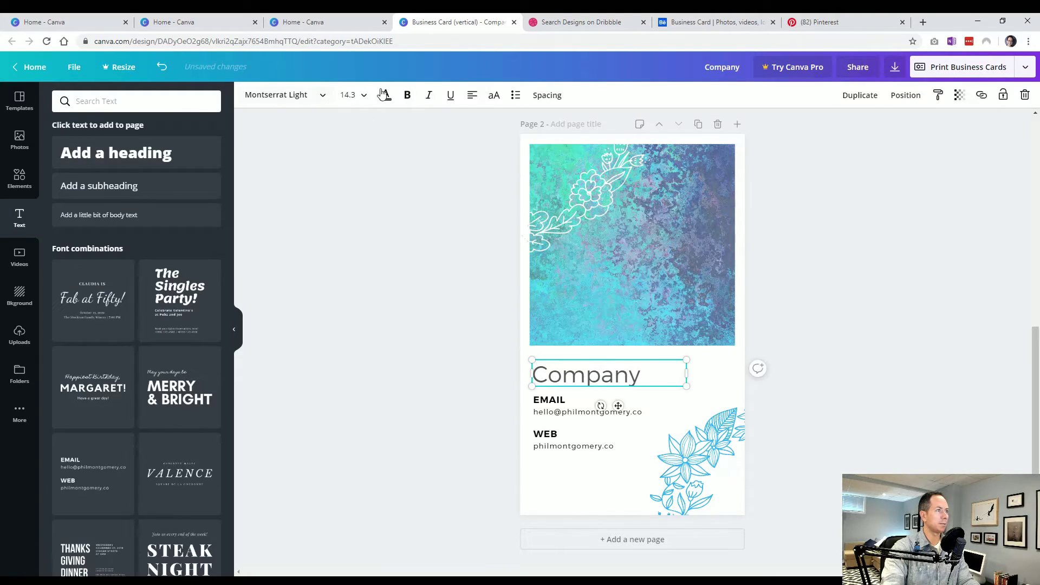
{"action": "left_click", "coordinate": [387, 96]}
{"action": "left_click", "coordinate": [581, 382]}
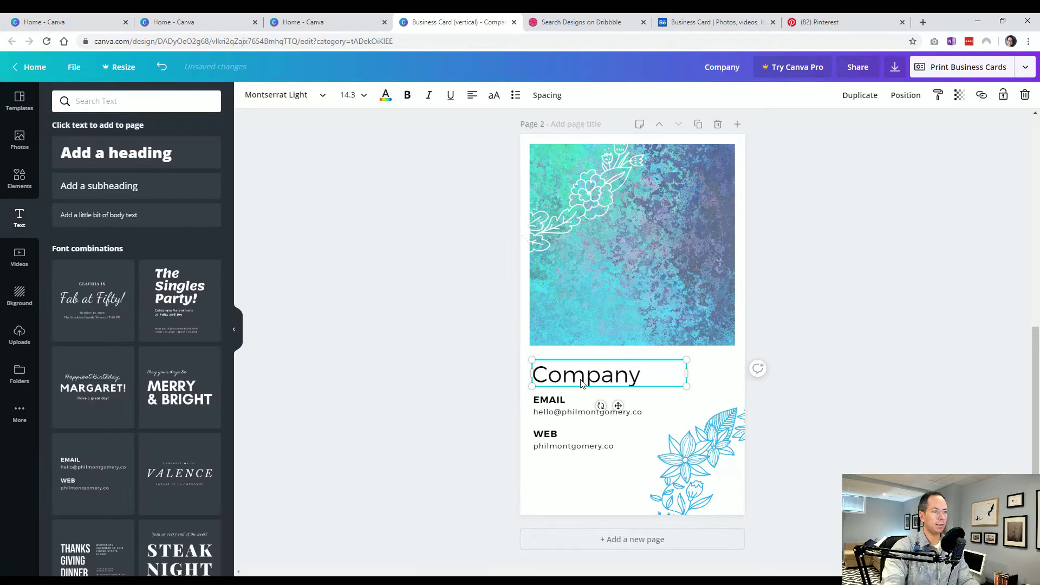
- Replace 'Company' with the cardholder's full name and widen the box to one line
{"action": "left_click_drag", "start_coordinate": [684, 383], "coordinate": [670, 383]}
{"action": "double_click", "coordinate": [582, 376]}
{"action": "left_click_drag", "start_coordinate": [668, 386], "coordinate": [710, 385]}
{"action": "left_click", "coordinate": [246, 164]}
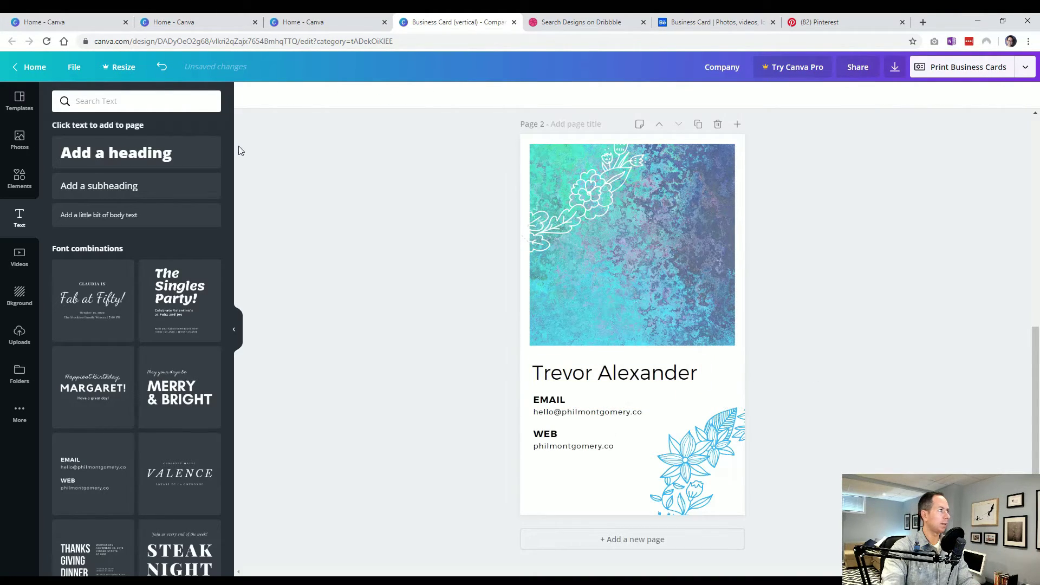
- Search Elements for 'logo' and add a white aperture logo onto page 2's texture
{"action": "left_click", "coordinate": [21, 177]}
{"action": "left_click", "coordinate": [99, 105]}
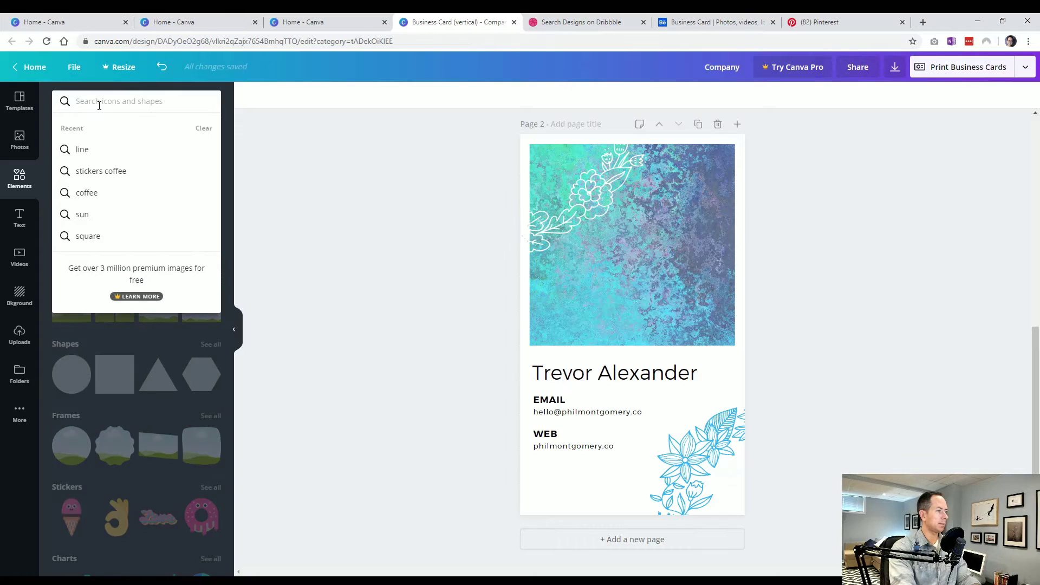
{"action": "type", "text": "logo"}
{"action": "key", "text": "Return"}
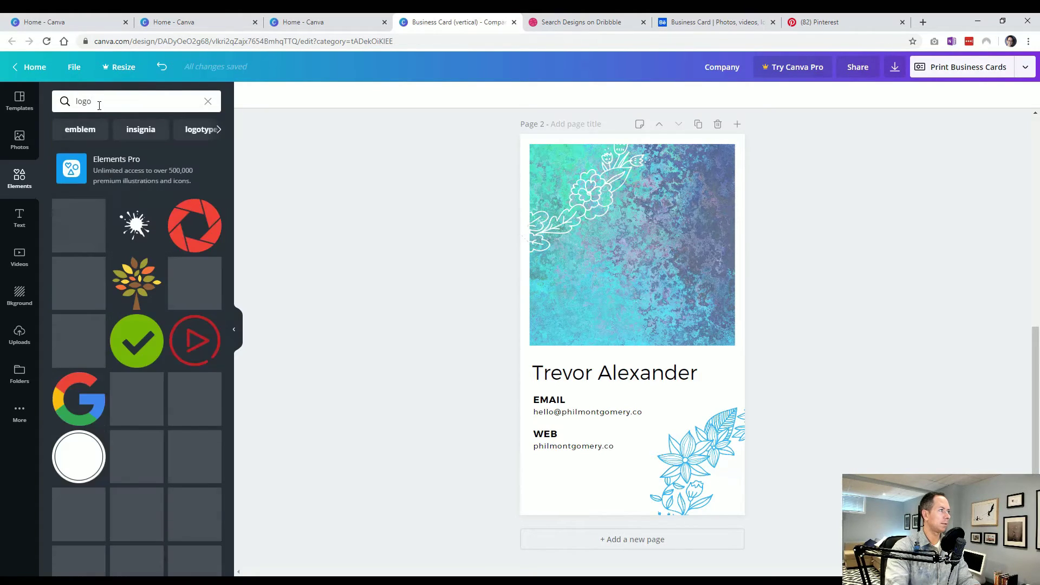
{"action": "left_click", "coordinate": [194, 226]}
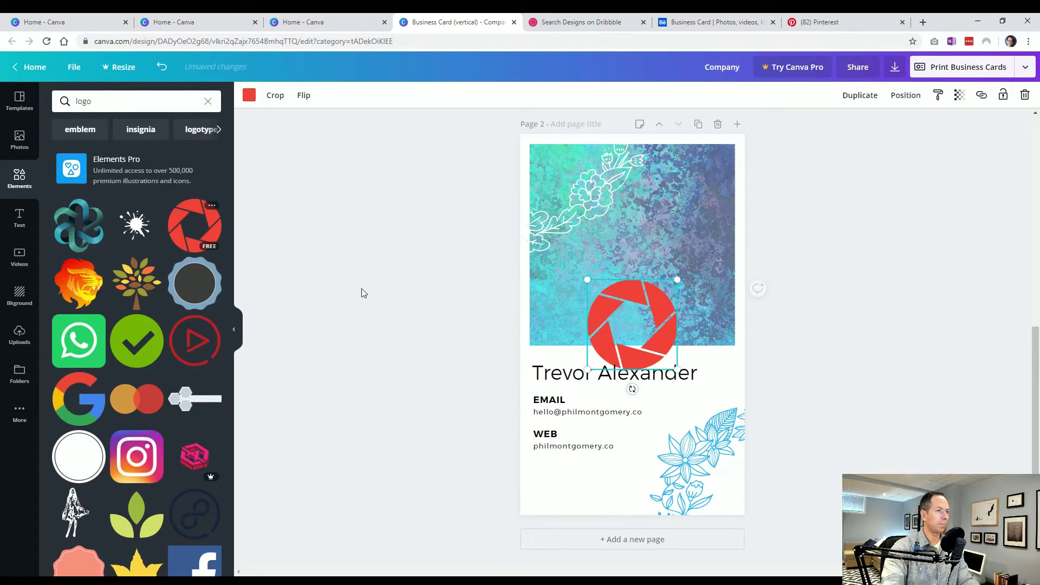
{"action": "left_click_drag", "start_coordinate": [617, 316], "coordinate": [617, 244]}
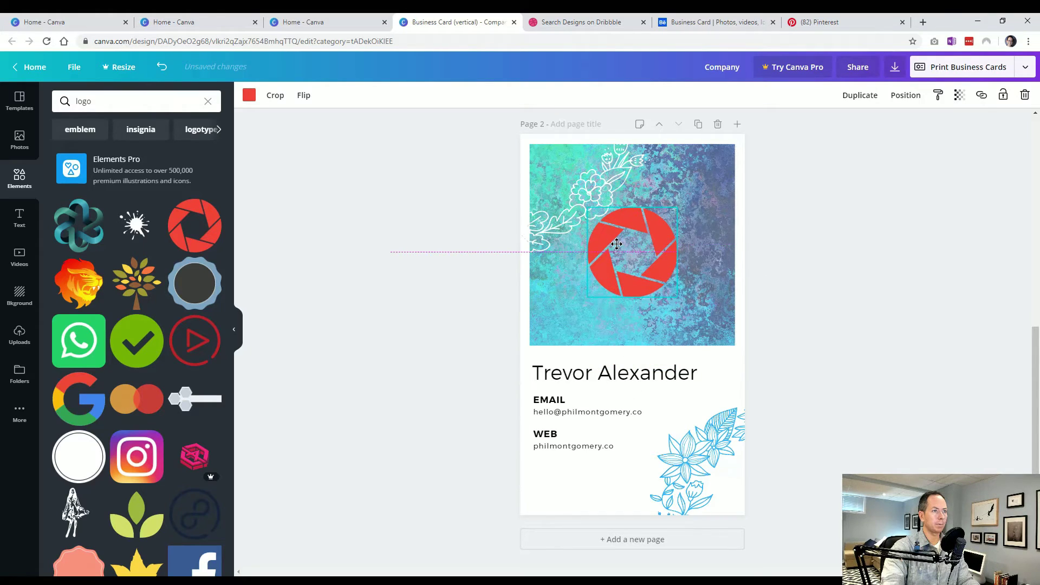
{"action": "left_click", "coordinate": [249, 96]}
{"action": "left_click", "coordinate": [150, 202]}
{"action": "left_click", "coordinate": [357, 297]}
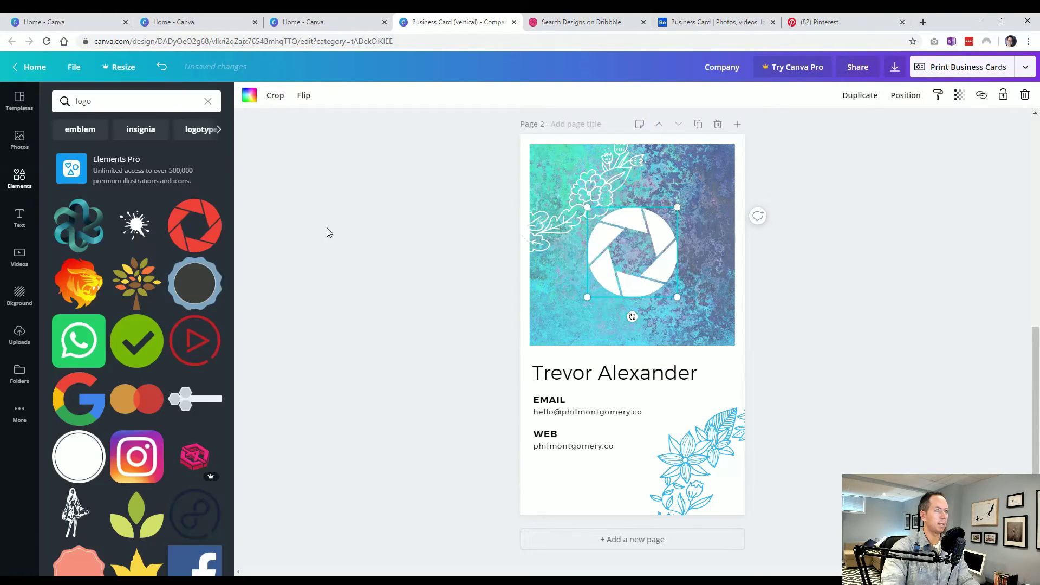
{"action": "left_click", "coordinate": [446, 288]}
{"action": "left_click_drag", "start_coordinate": [605, 273], "coordinate": [606, 277]}
- Move, shrink and trial-fade the top-left floral outline, keeping it at full opacity
{"action": "left_click", "coordinate": [594, 143]}
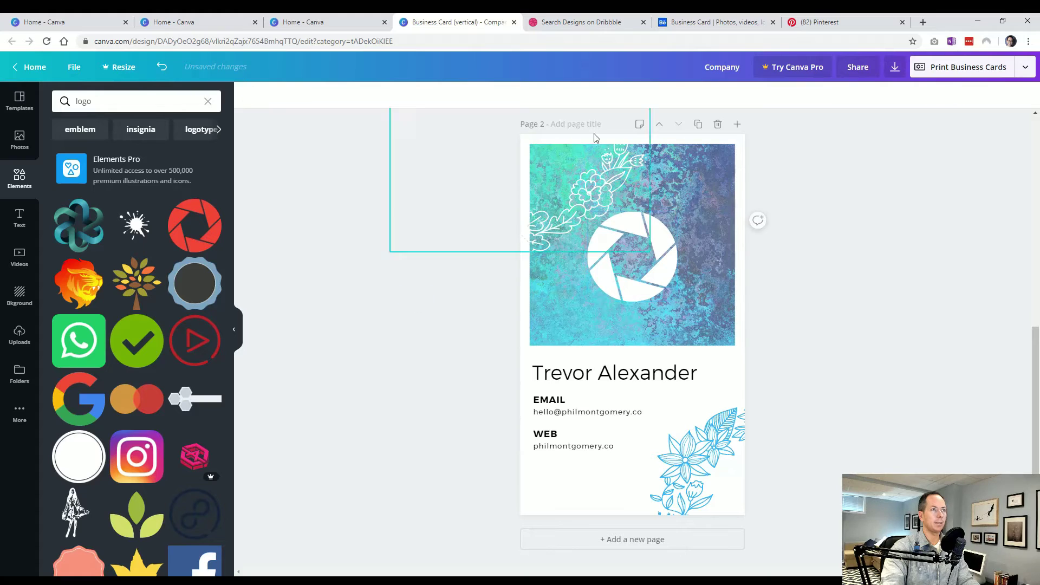
{"action": "left_click_drag", "start_coordinate": [596, 194], "coordinate": [588, 181]}
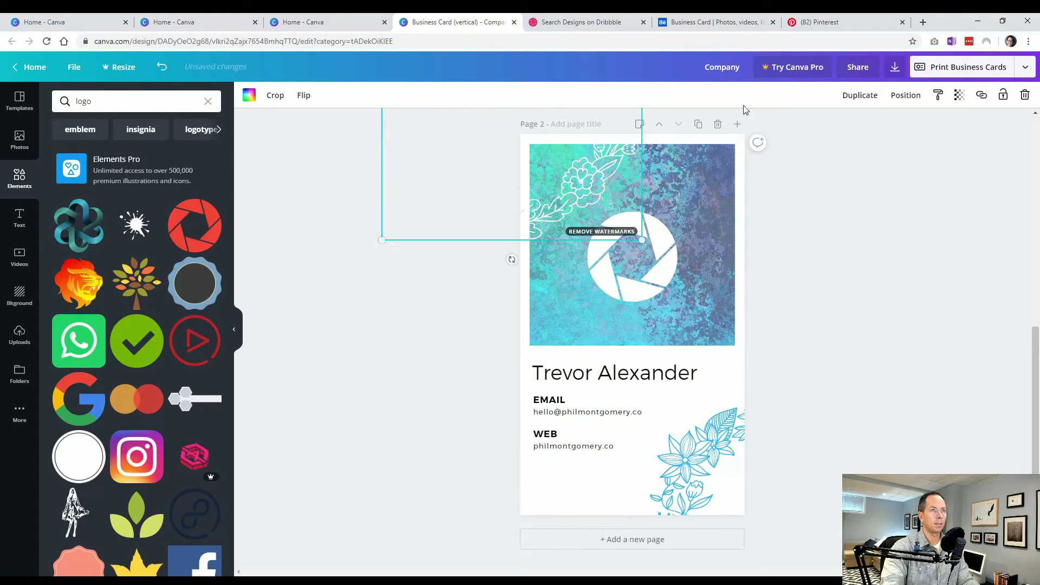
{"action": "left_click_drag", "start_coordinate": [642, 240], "coordinate": [626, 225]}
{"action": "left_click_drag", "start_coordinate": [580, 188], "coordinate": [585, 192]}
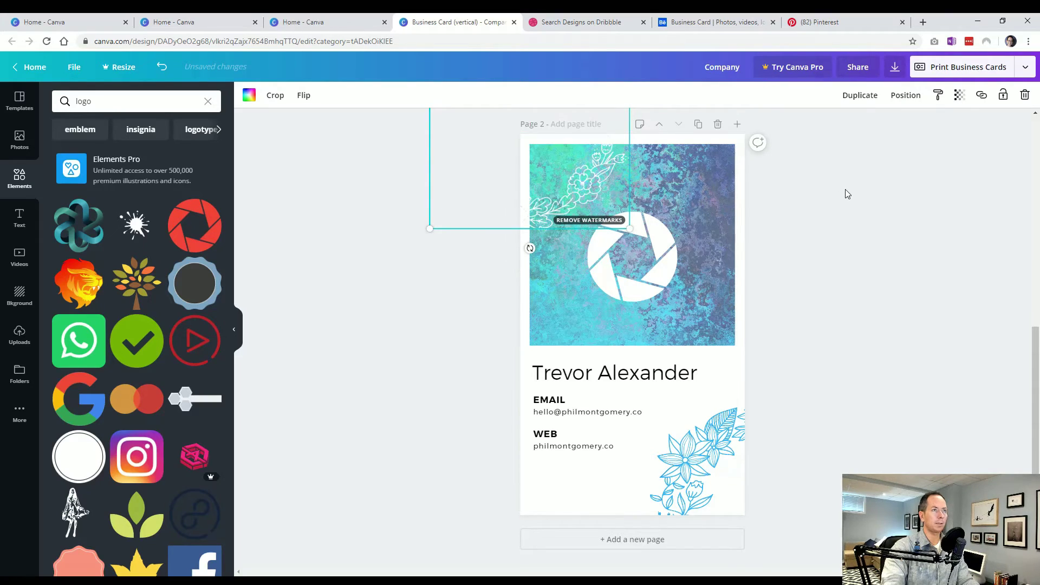
{"action": "left_click", "coordinate": [958, 100]}
{"action": "mouse_move", "coordinate": [936, 124]}
{"action": "left_mouse_down"}
{"action": "mouse_move", "coordinate": [908, 126]}
{"action": "mouse_move", "coordinate": [935, 124]}
{"action": "left_mouse_up"}
{"action": "left_click", "coordinate": [854, 264]}
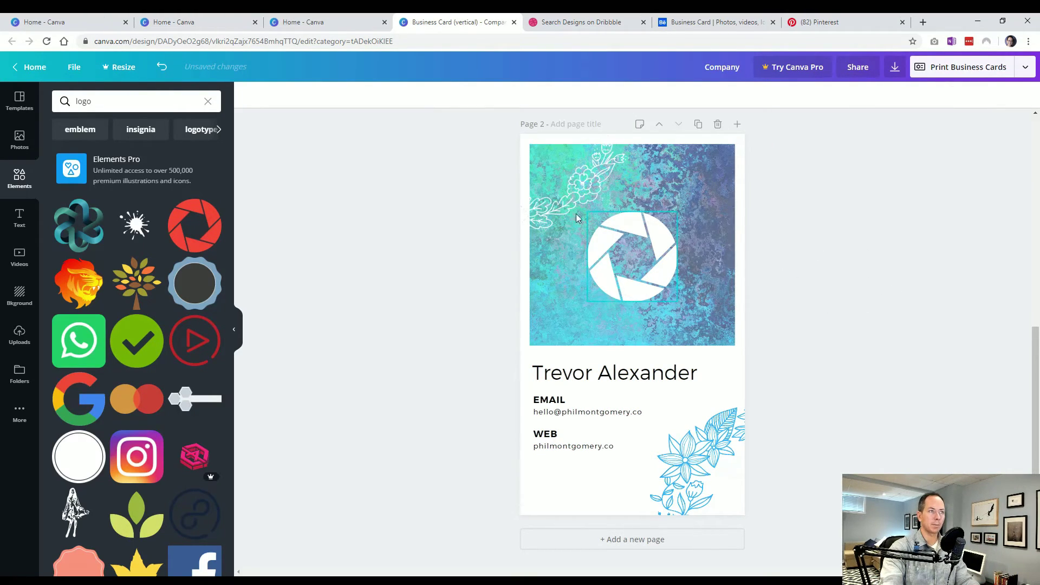
- Delete the floral line art and compare the design with the Behance reference
{"action": "left_click", "coordinate": [571, 190]}
{"action": "key", "text": "Delete"}
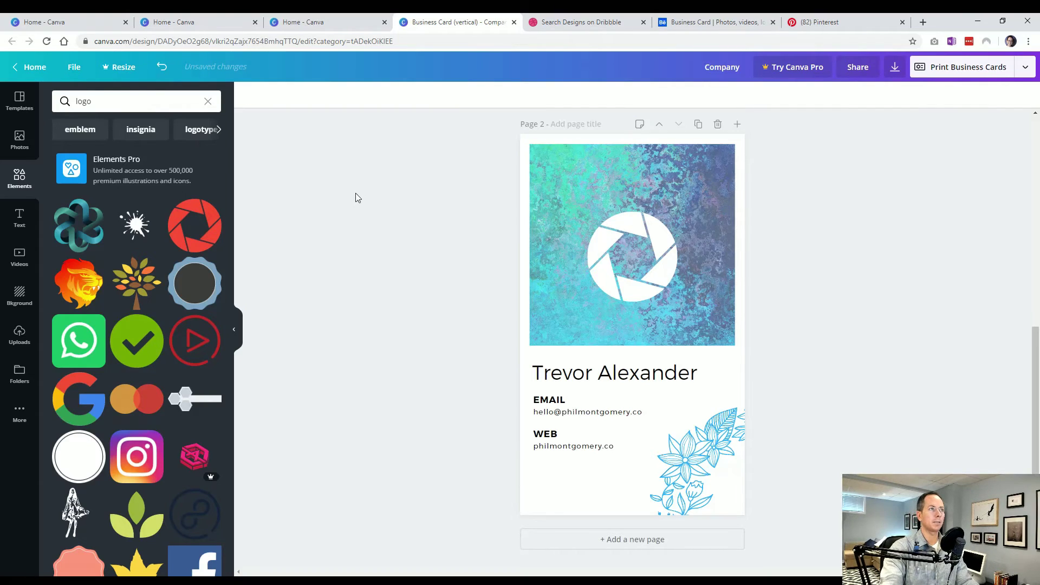
{"action": "left_click", "coordinate": [715, 22]}
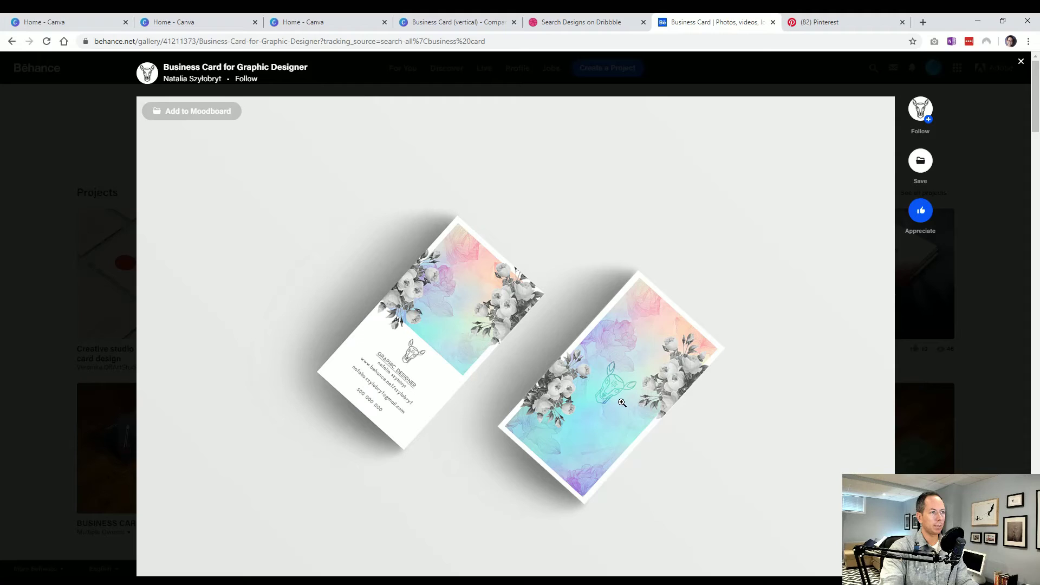
{"action": "left_click", "coordinate": [470, 23]}
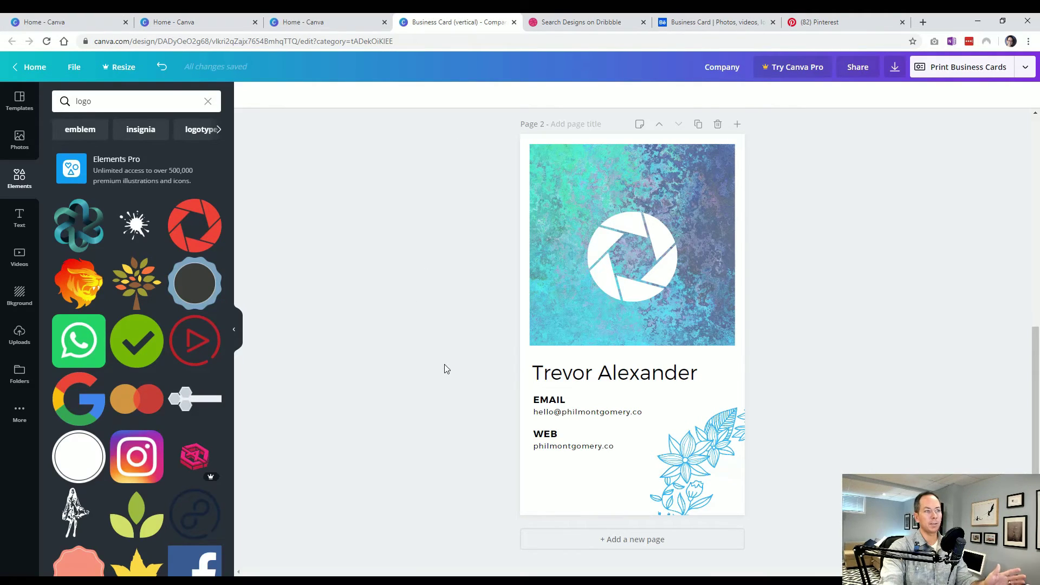
- Paste a smaller copy of the white aperture logo onto the card front
{"action": "scroll", "coordinate": [487, 401], "scroll_direction": "up", "scroll_amount": 2}
{"action": "left_click", "coordinate": [548, 473]}
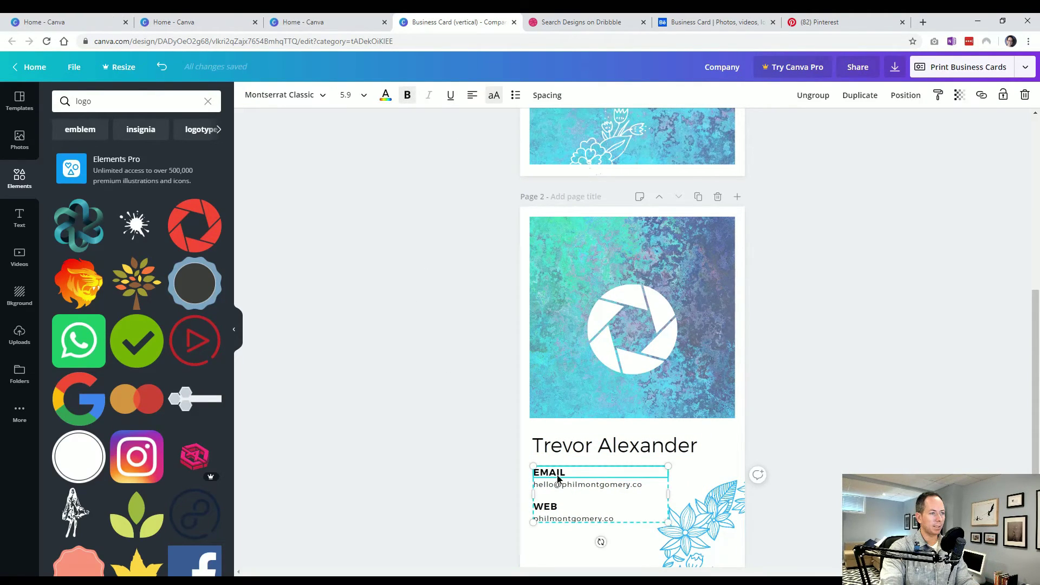
{"action": "left_click", "coordinate": [461, 472]}
{"action": "scroll", "coordinate": [464, 468], "scroll_direction": "up", "scroll_amount": 5}
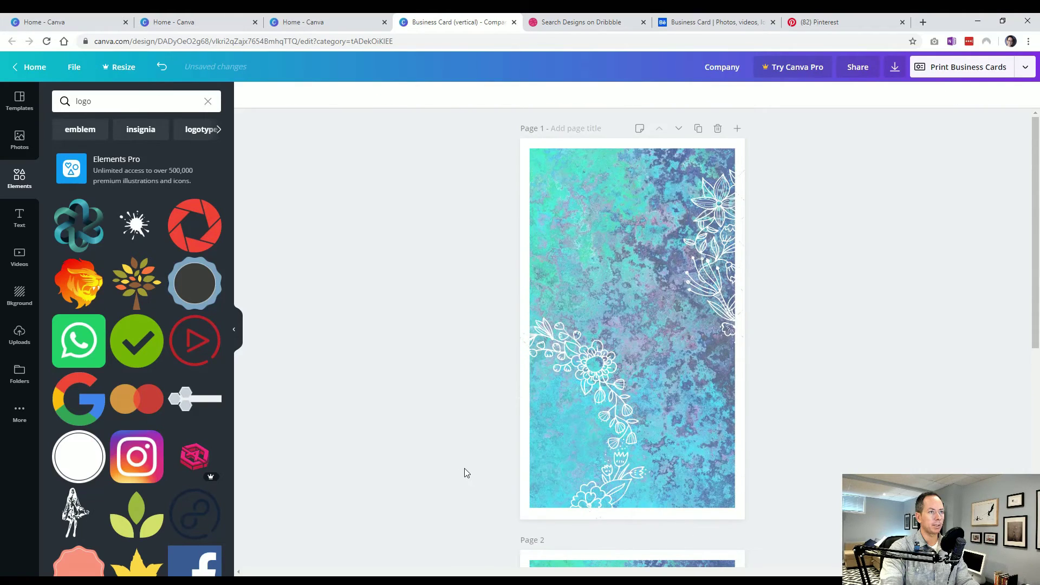
{"action": "scroll", "coordinate": [462, 470], "scroll_direction": "down", "scroll_amount": 5}
{"action": "left_click", "coordinate": [668, 409]}
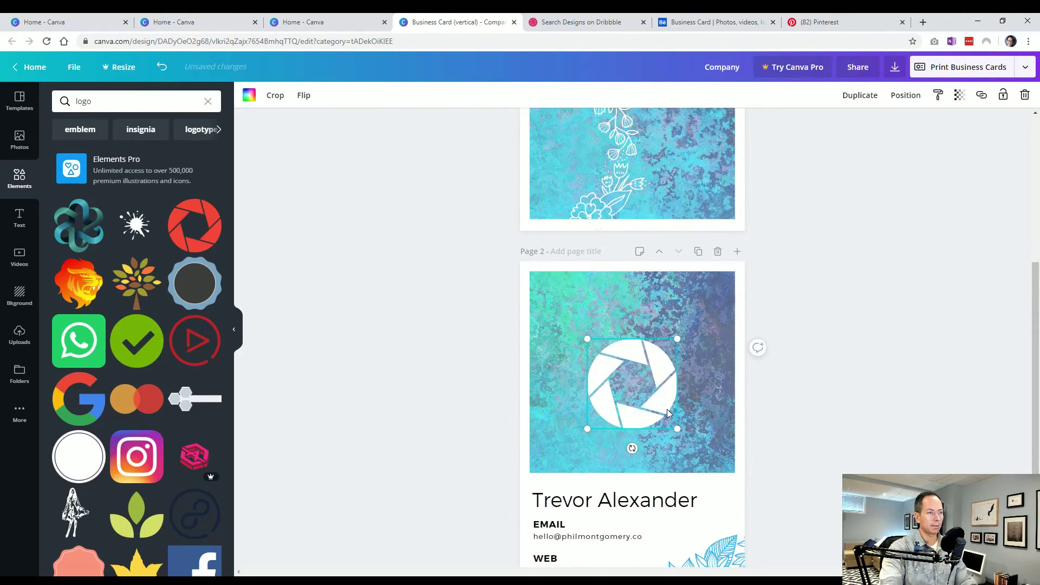
{"action": "scroll", "coordinate": [721, 412], "scroll_direction": "up", "scroll_amount": 5}
{"action": "left_click", "coordinate": [640, 310]}
{"action": "key", "text": "ctrl+v"}
{"action": "left_click_drag", "start_coordinate": [677, 305], "coordinate": [658, 345]}
- Move the front's floral corner down and delete the duplicate logo on the back
{"action": "left_click_drag", "start_coordinate": [616, 401], "coordinate": [616, 441]}
{"action": "left_click", "coordinate": [395, 271]}
{"action": "scroll", "coordinate": [394, 269], "scroll_direction": "down", "scroll_amount": 6}
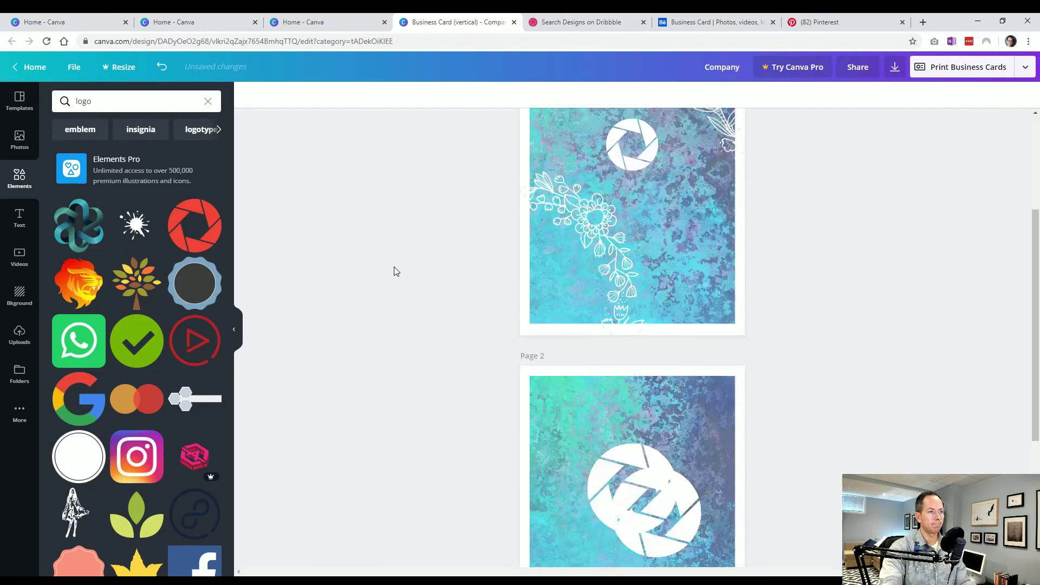
{"action": "left_click", "coordinate": [640, 327]}
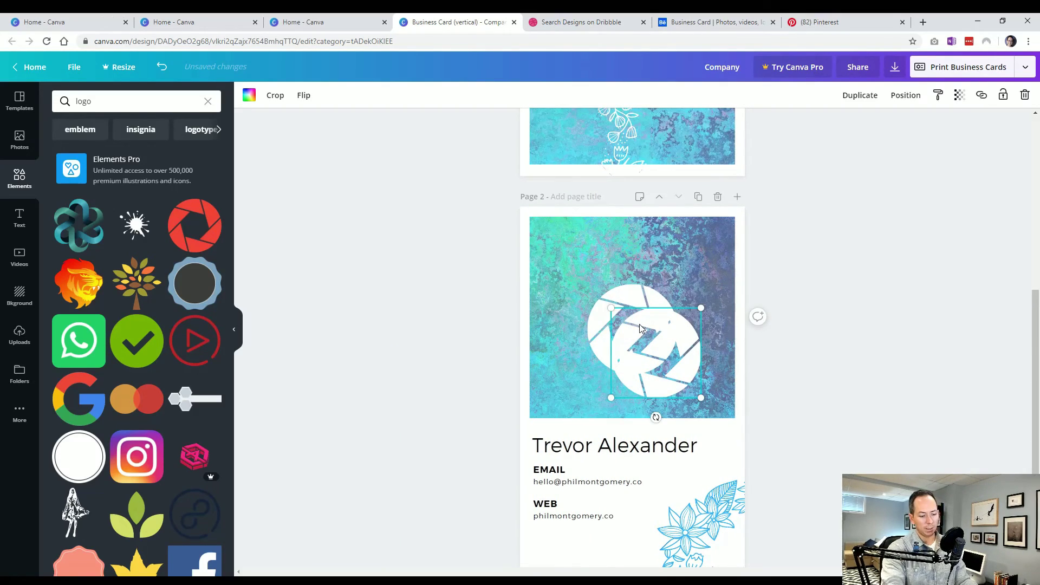
{"action": "key", "text": "Delete"}
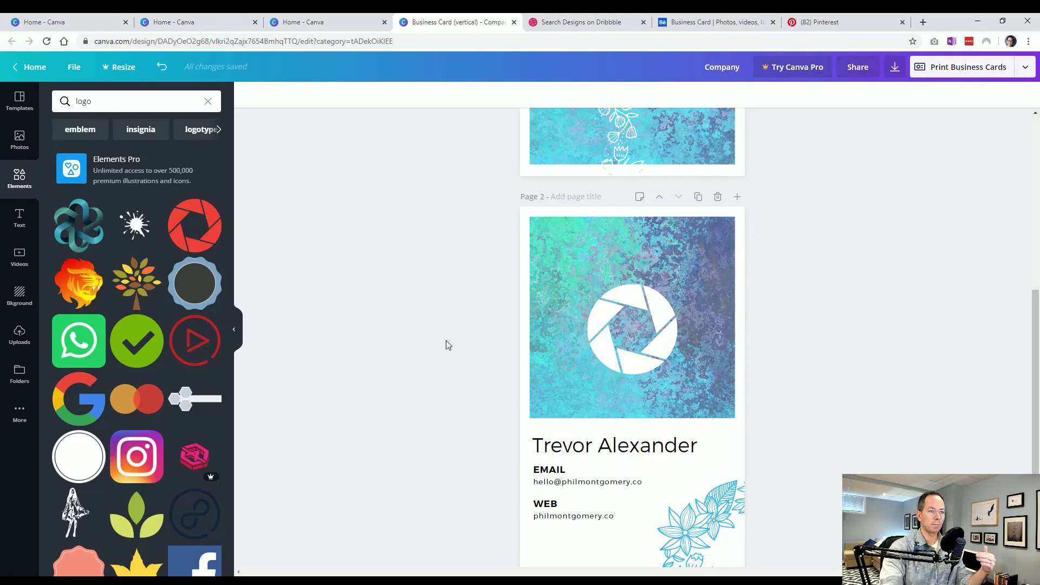